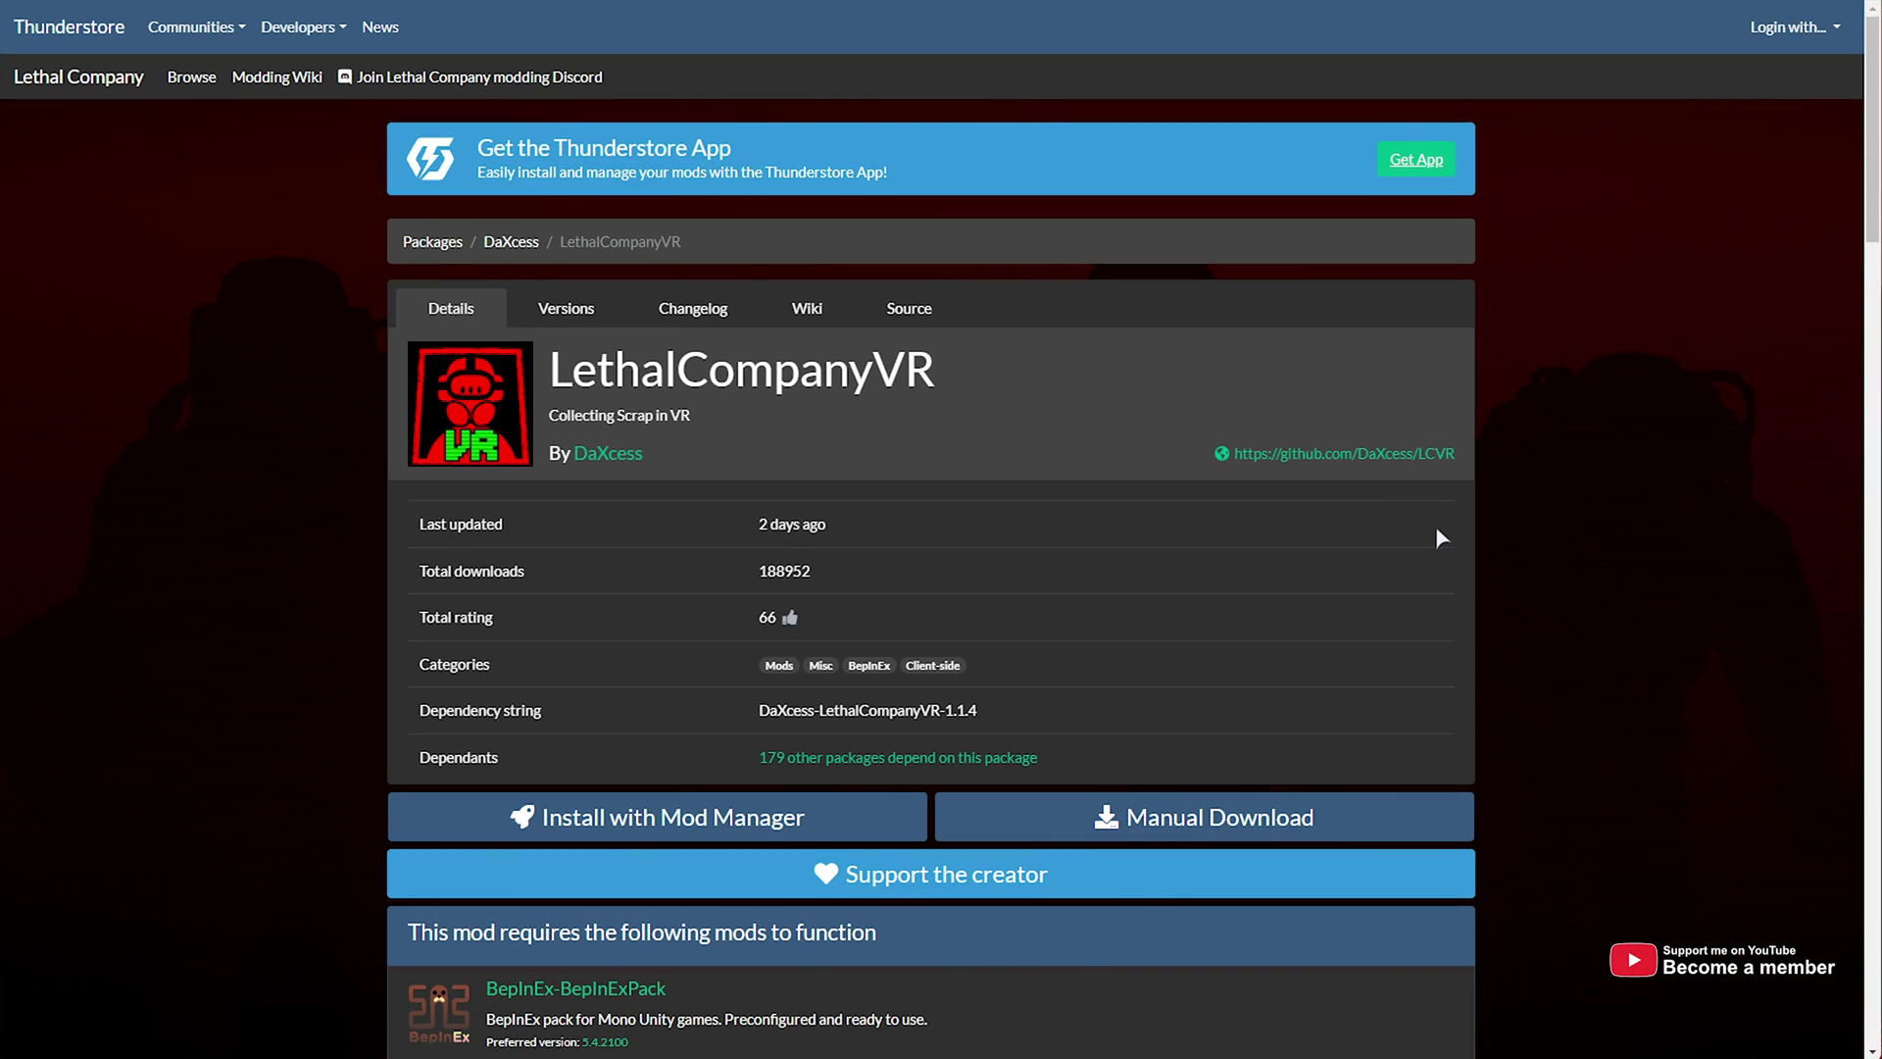
- Scroll through r2modman's Thunderstore README, expanding its hidden Jumpscare section
{"action": "scroll", "coordinate": [1436, 526], "scroll_direction": "down", "scroll_amount": 1}
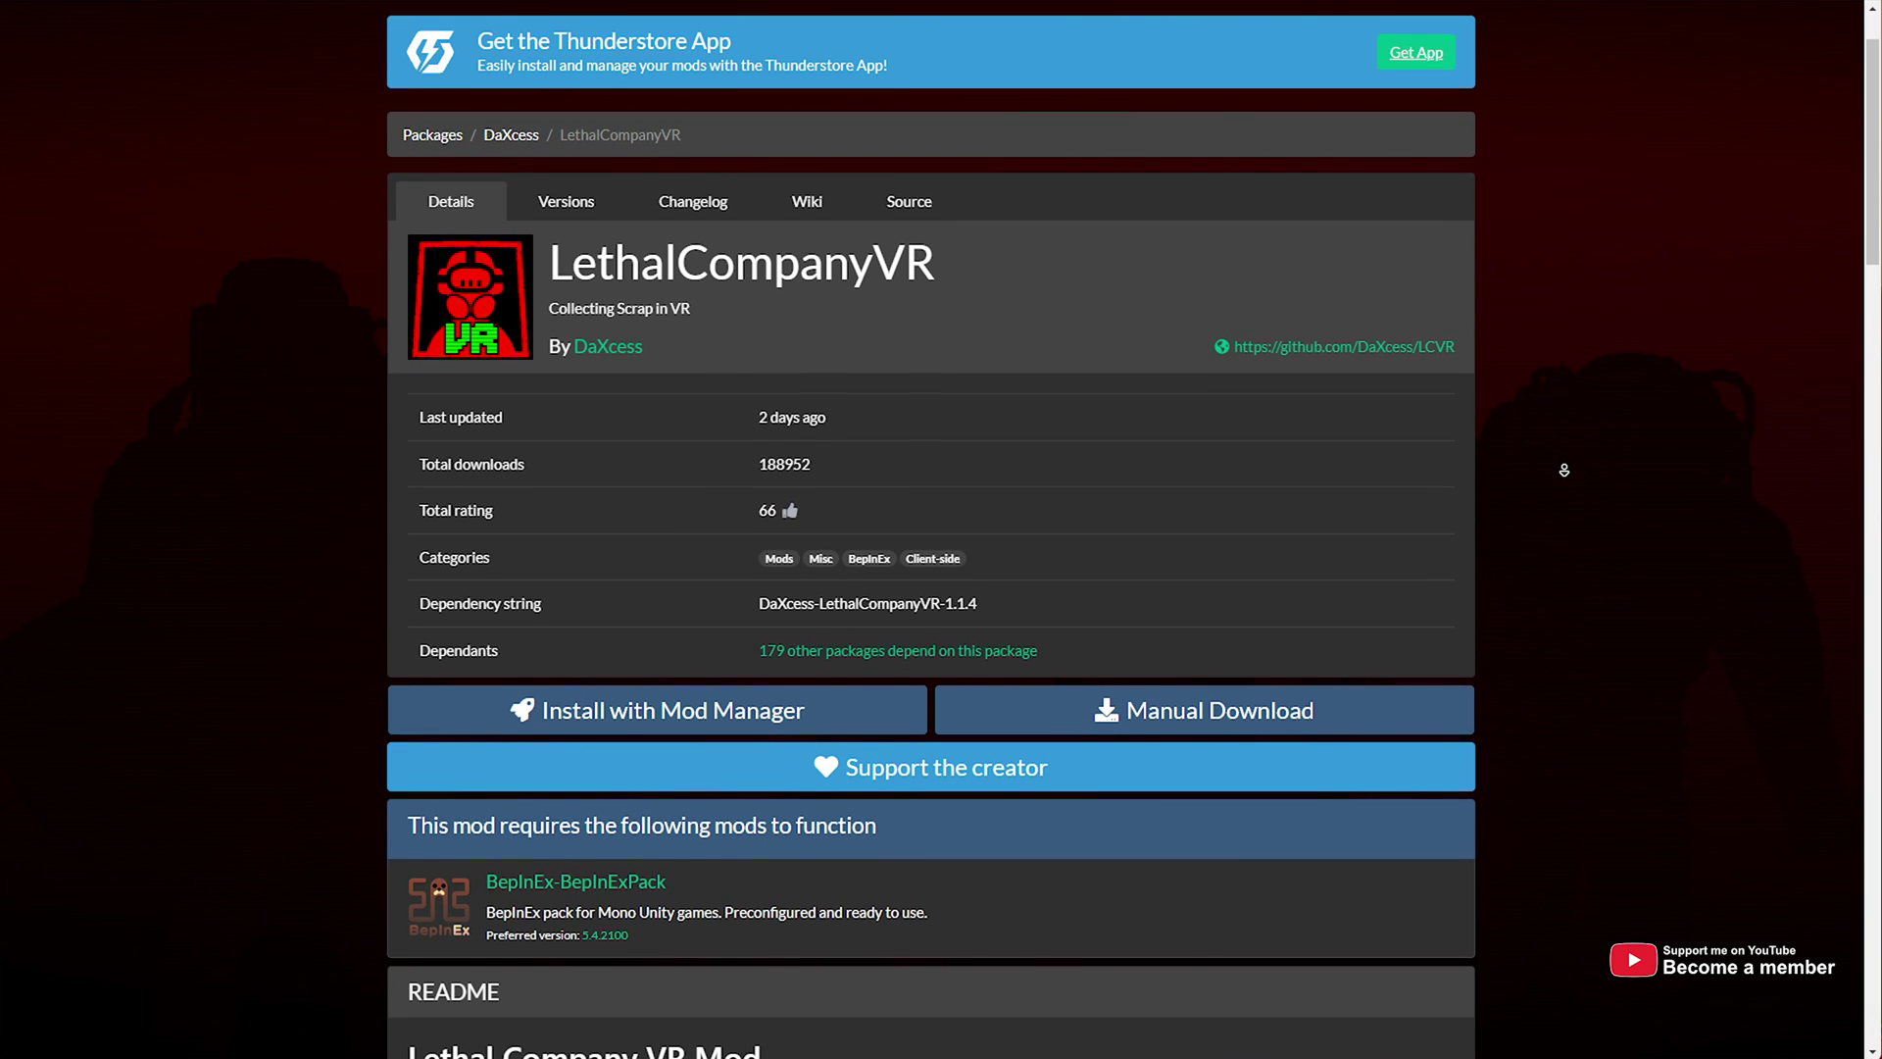
{"action": "scroll", "coordinate": [1564, 473], "scroll_direction": "down", "scroll_amount": 1}
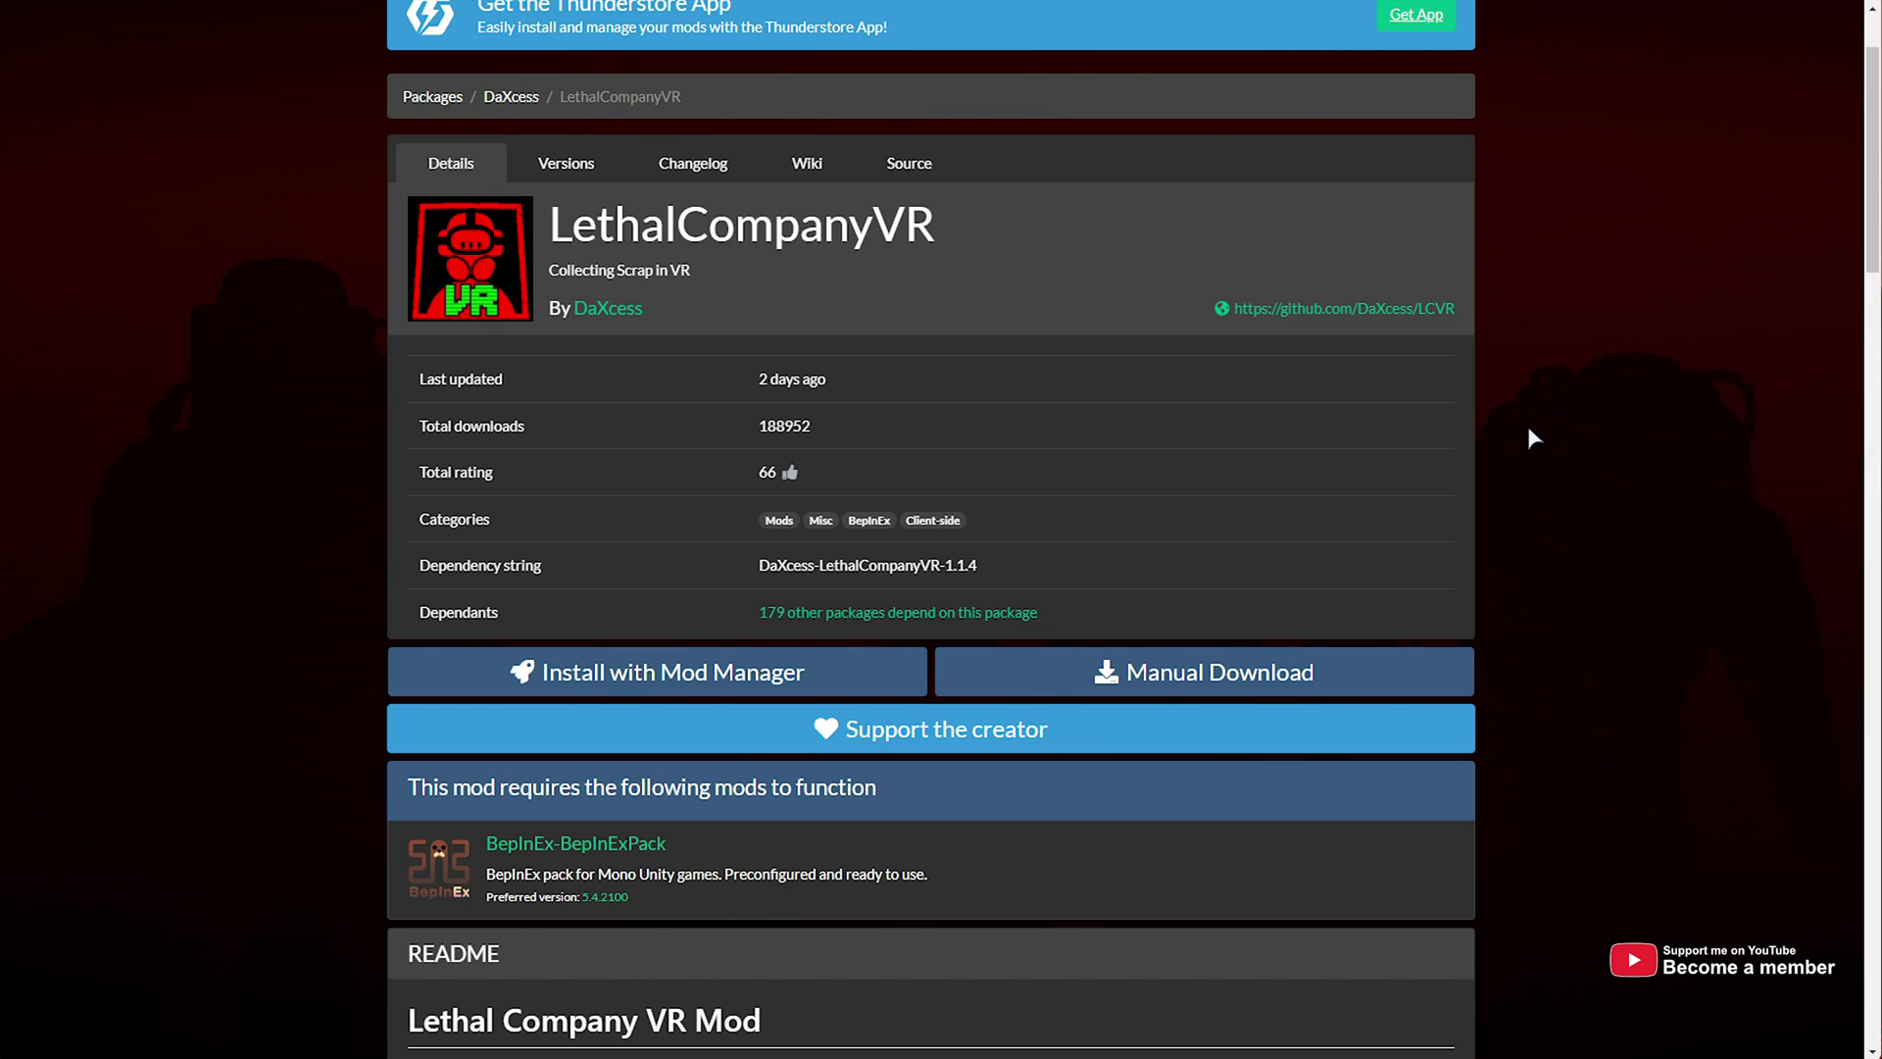
{"action": "scroll", "coordinate": [1349, 395], "scroll_direction": "up", "scroll_amount": 2}
{"action": "scroll", "coordinate": [841, 338], "scroll_direction": "down", "scroll_amount": 8}
{"action": "scroll", "coordinate": [842, 338], "scroll_direction": "down", "scroll_amount": 3}
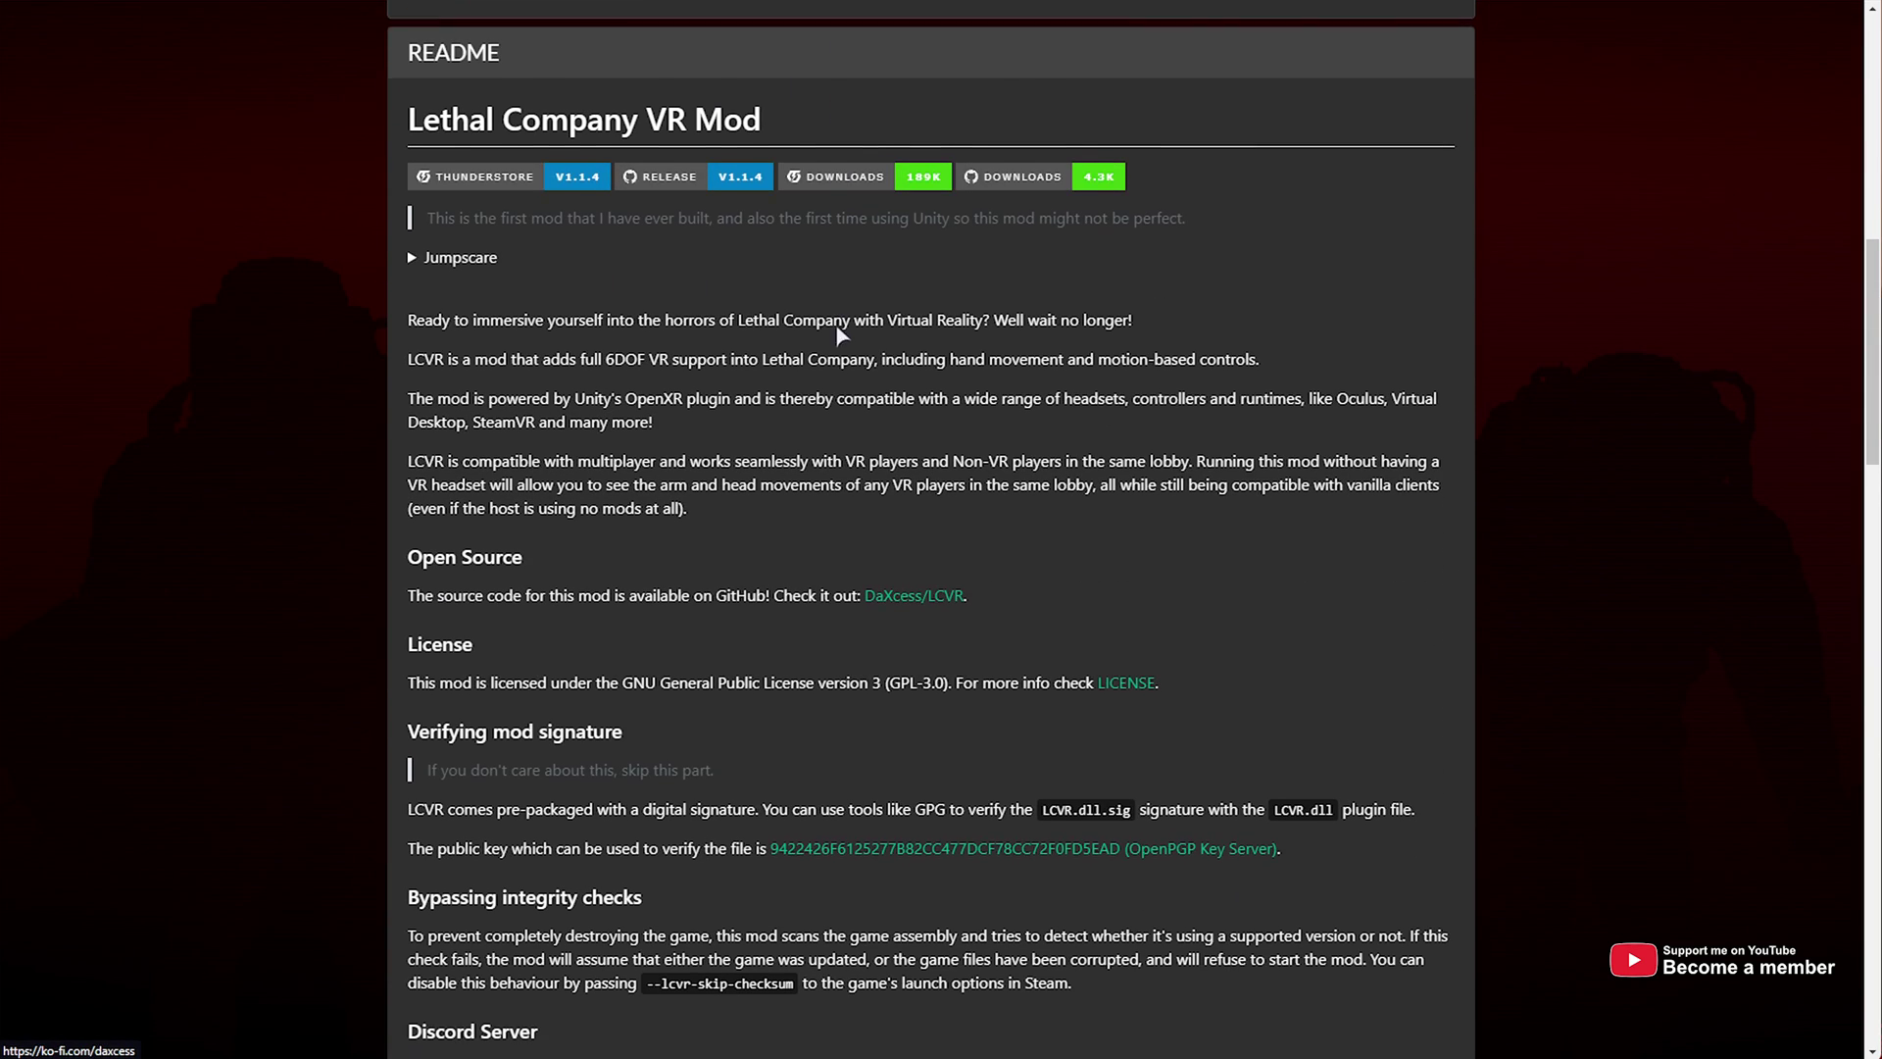
{"action": "left_click", "coordinate": [461, 225]}
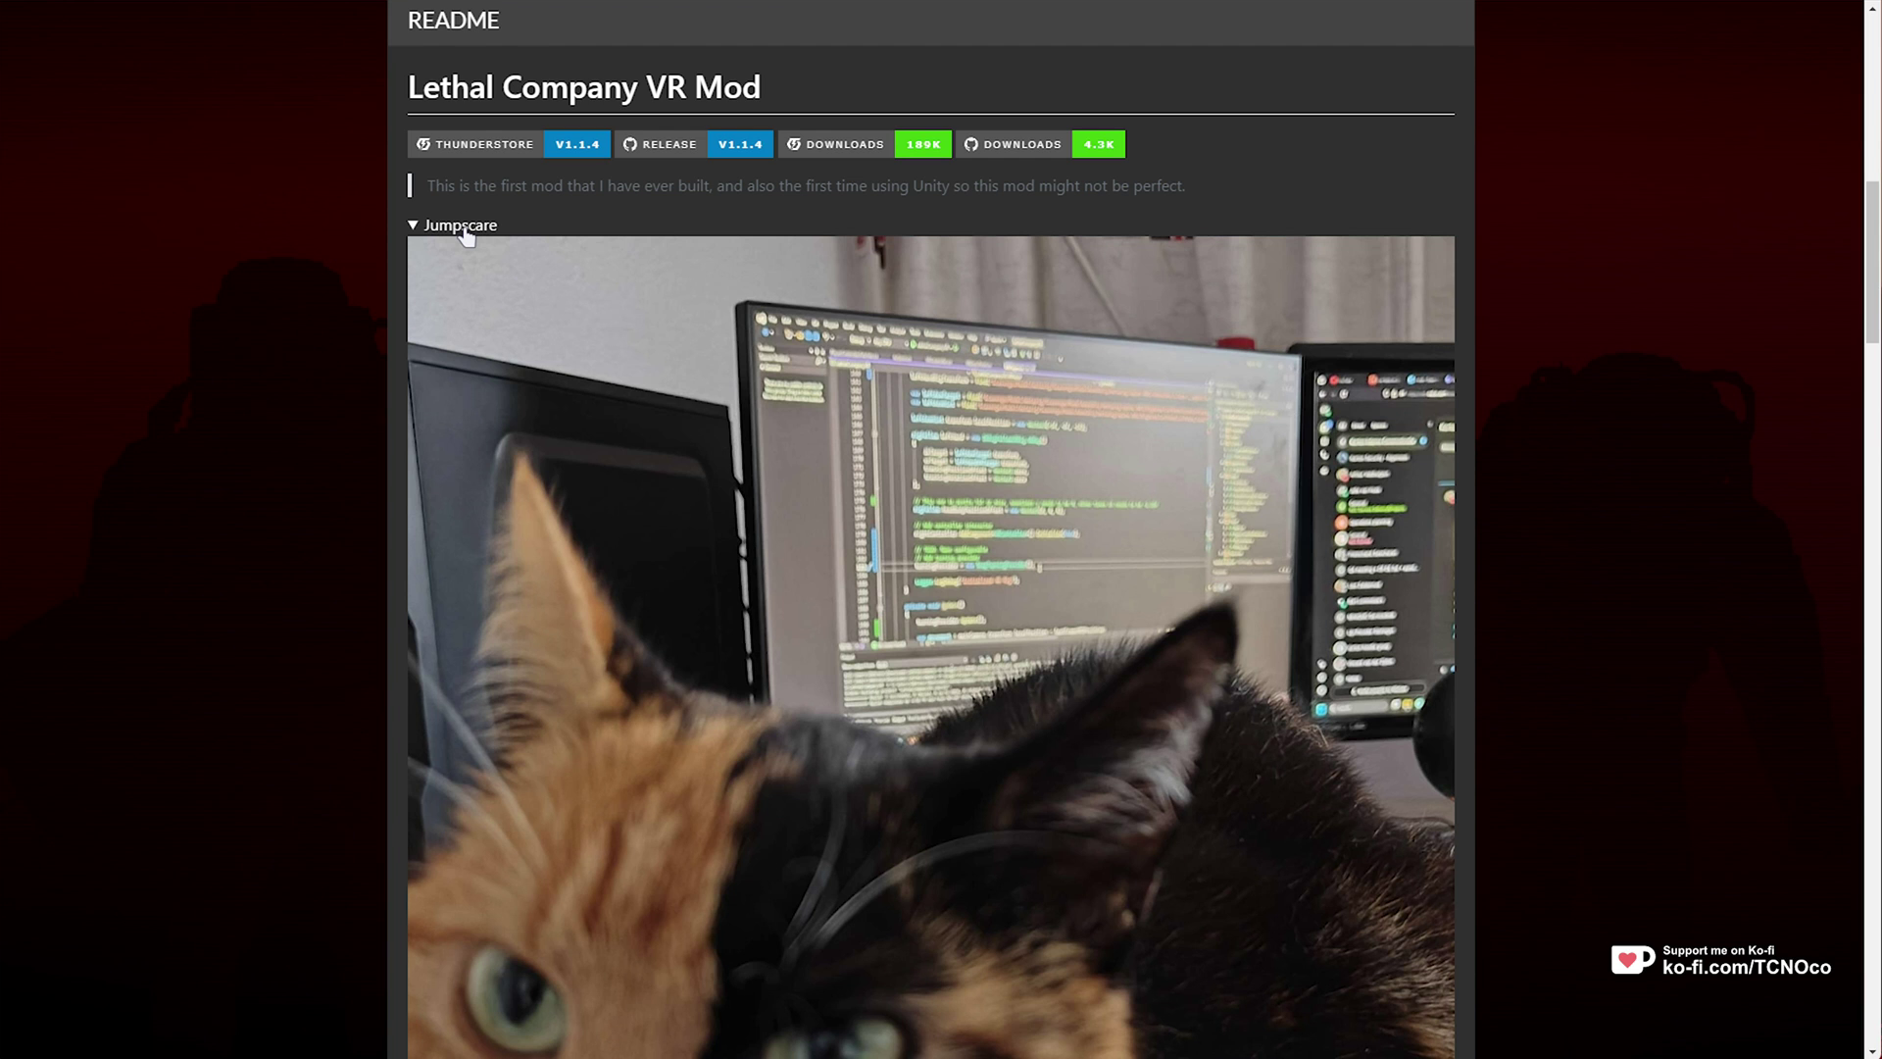
{"action": "scroll", "coordinate": [1027, 547], "scroll_direction": "up", "scroll_amount": 10}
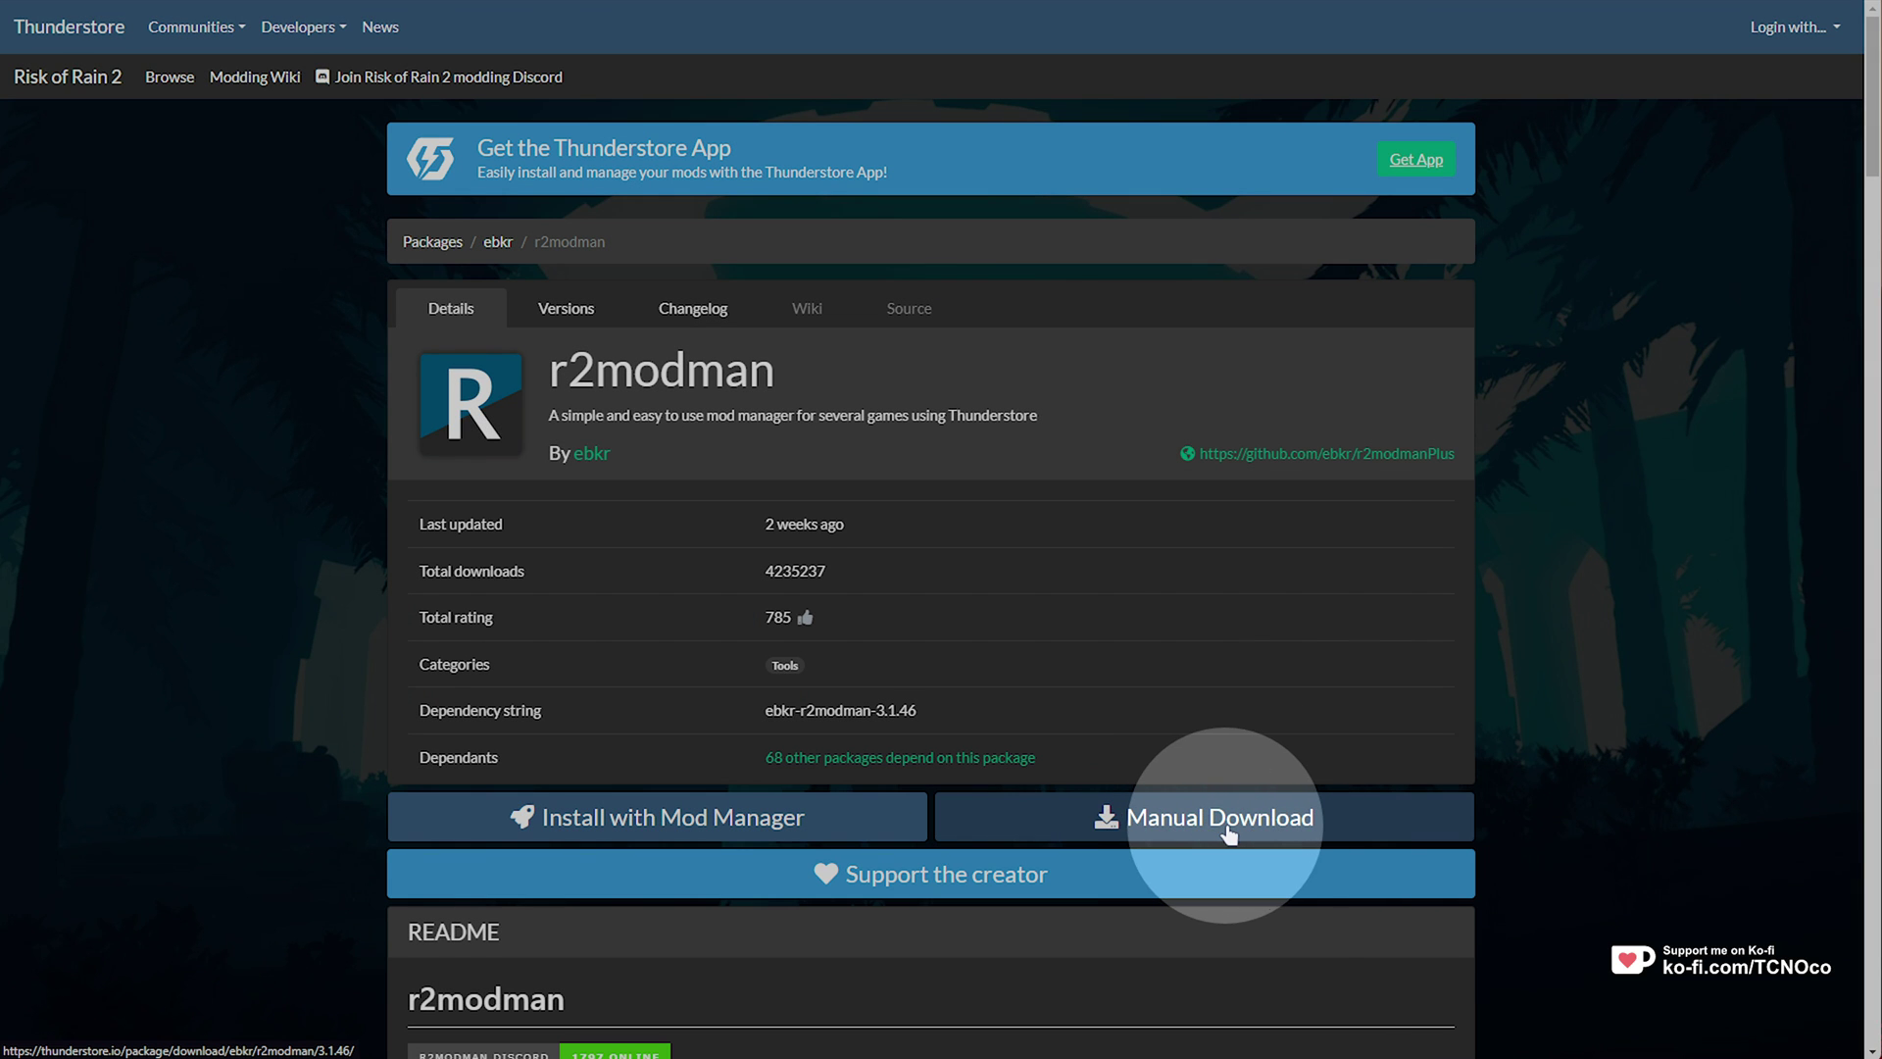
- Download the r2modman archive and run its blocked setup, installing for the current user only
{"action": "left_click", "coordinate": [1228, 829]}
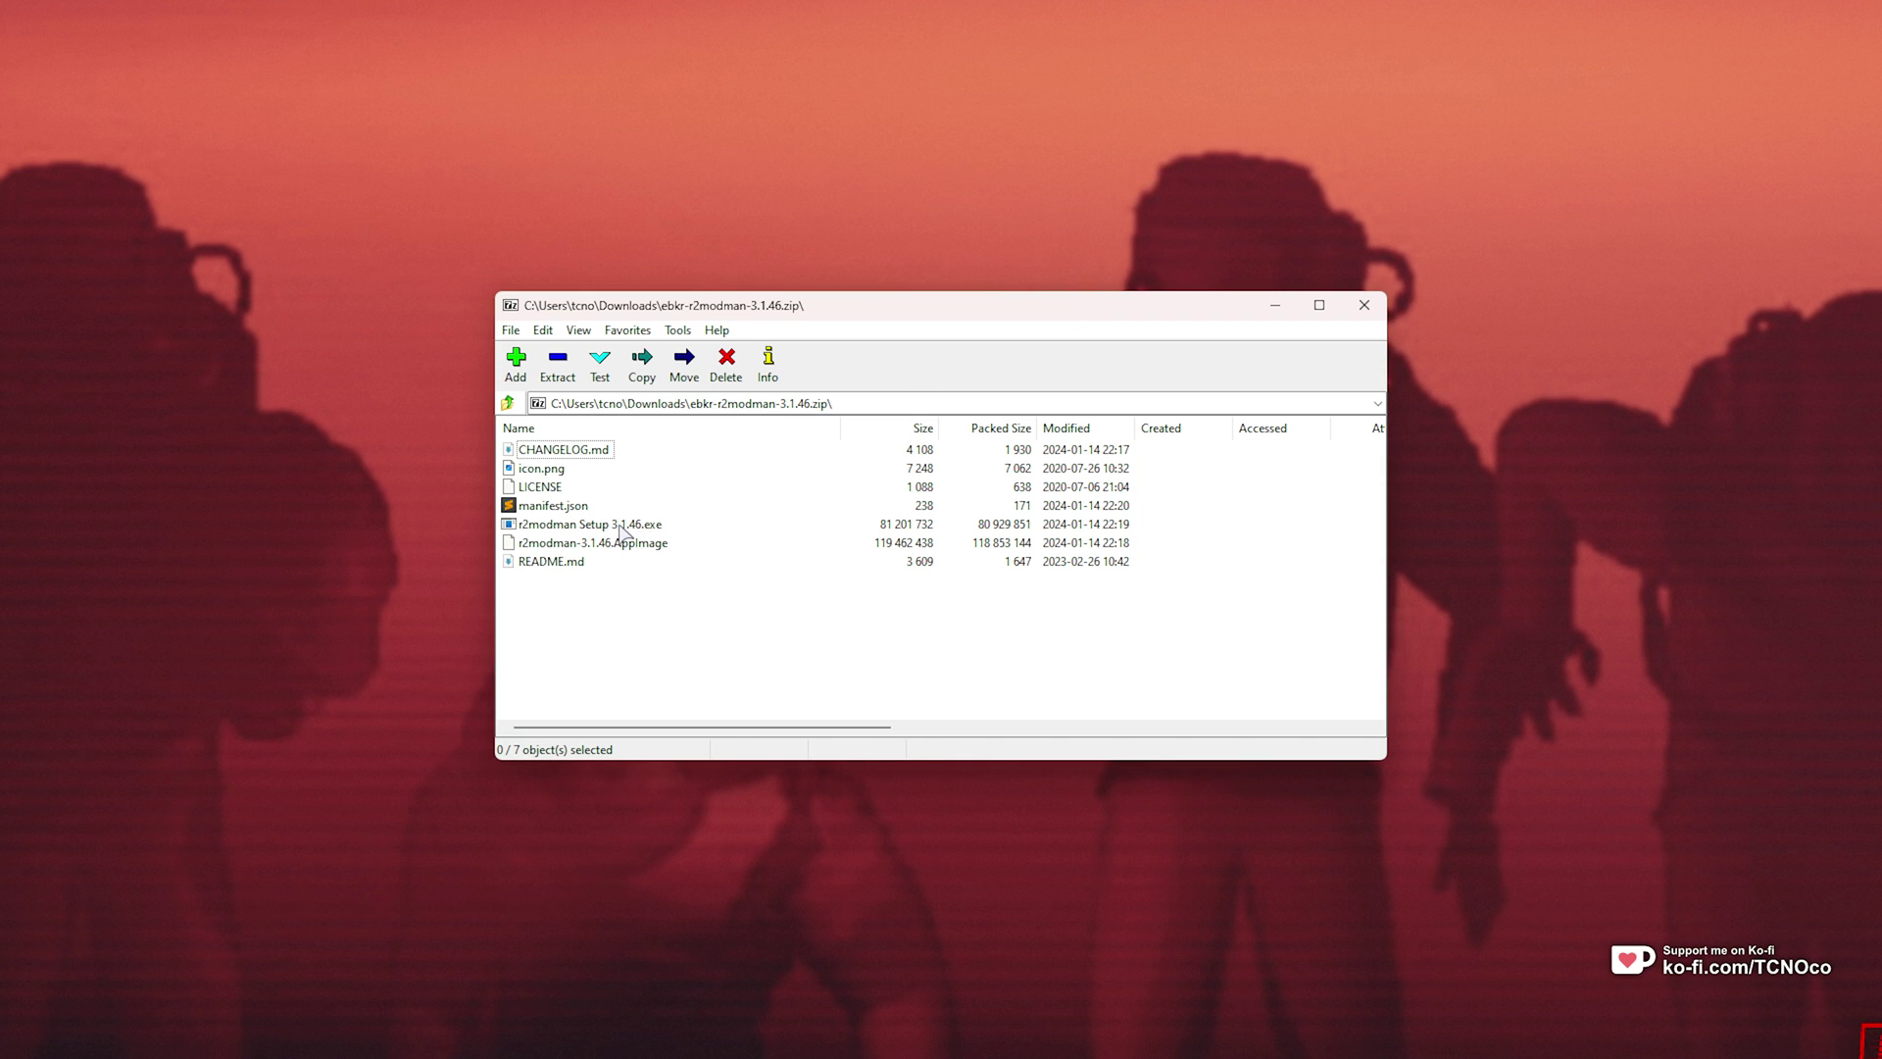
{"action": "left_click", "coordinate": [615, 526]}
{"action": "left_click", "coordinate": [730, 370]}
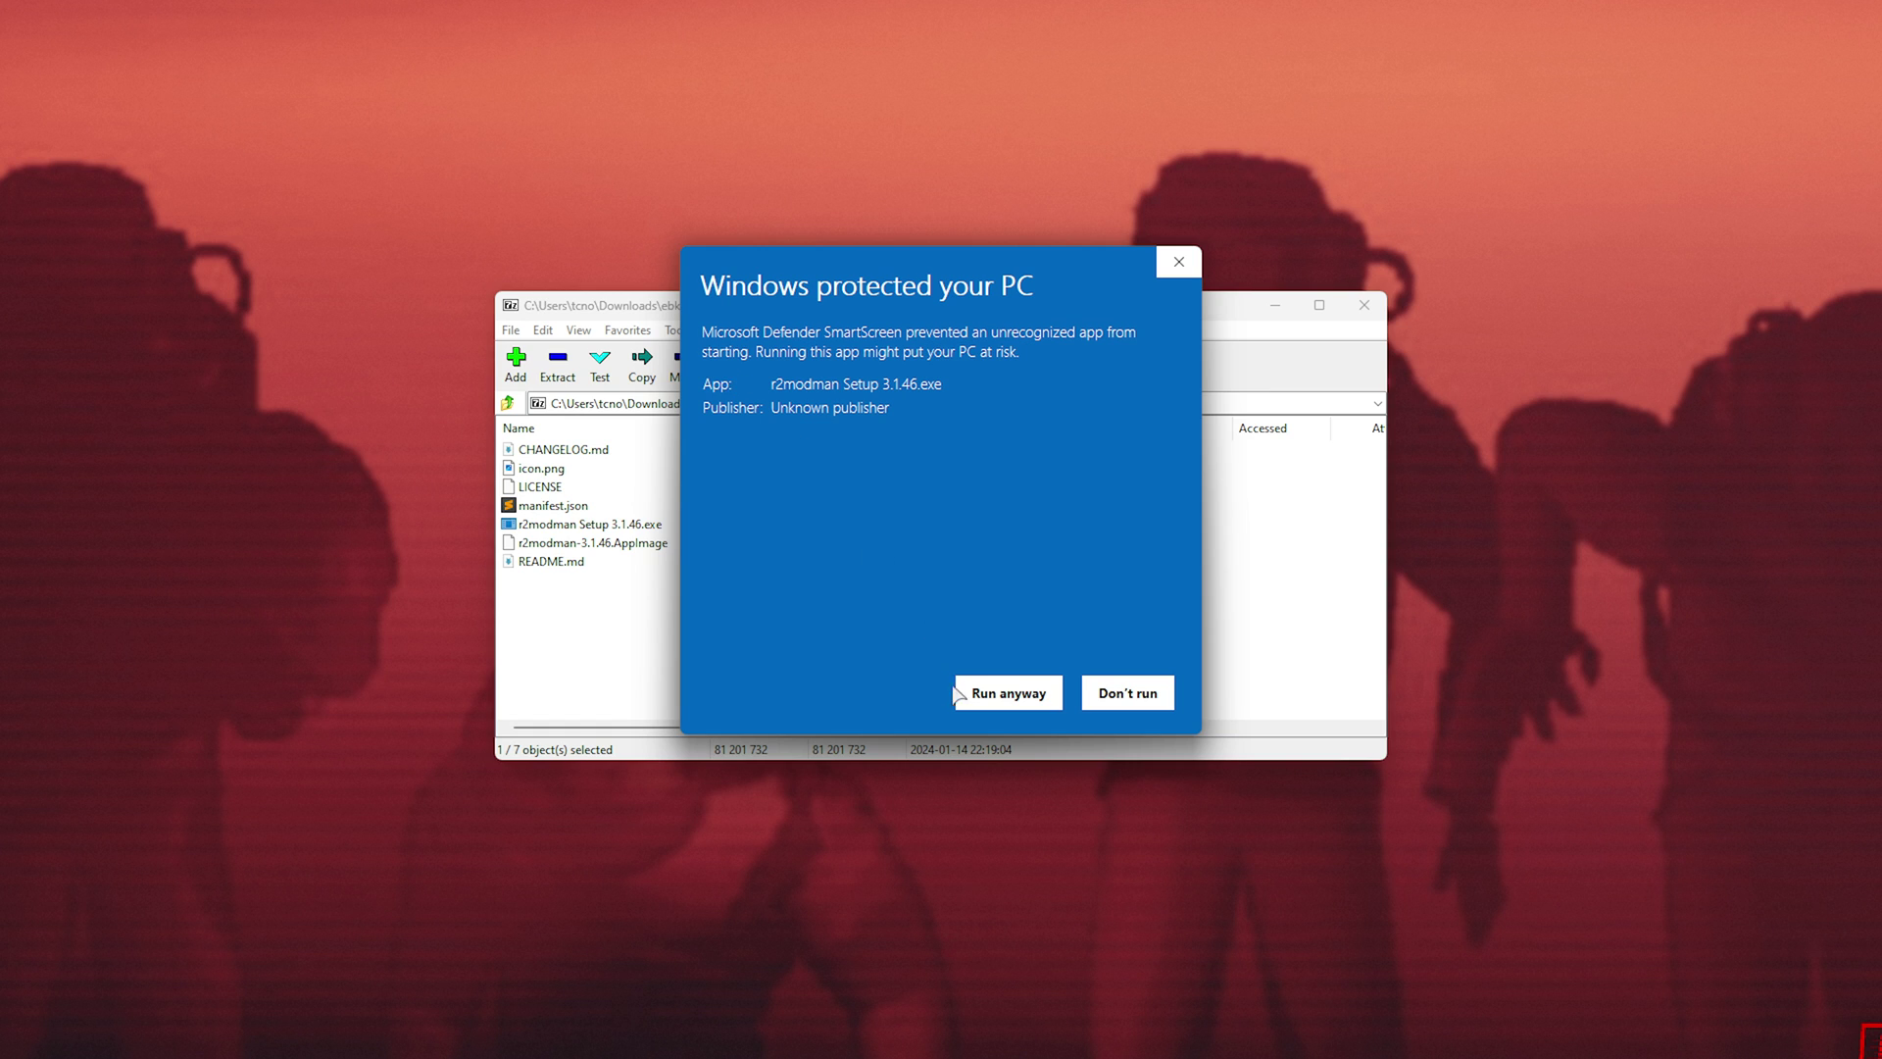
{"action": "left_click", "coordinate": [981, 698]}
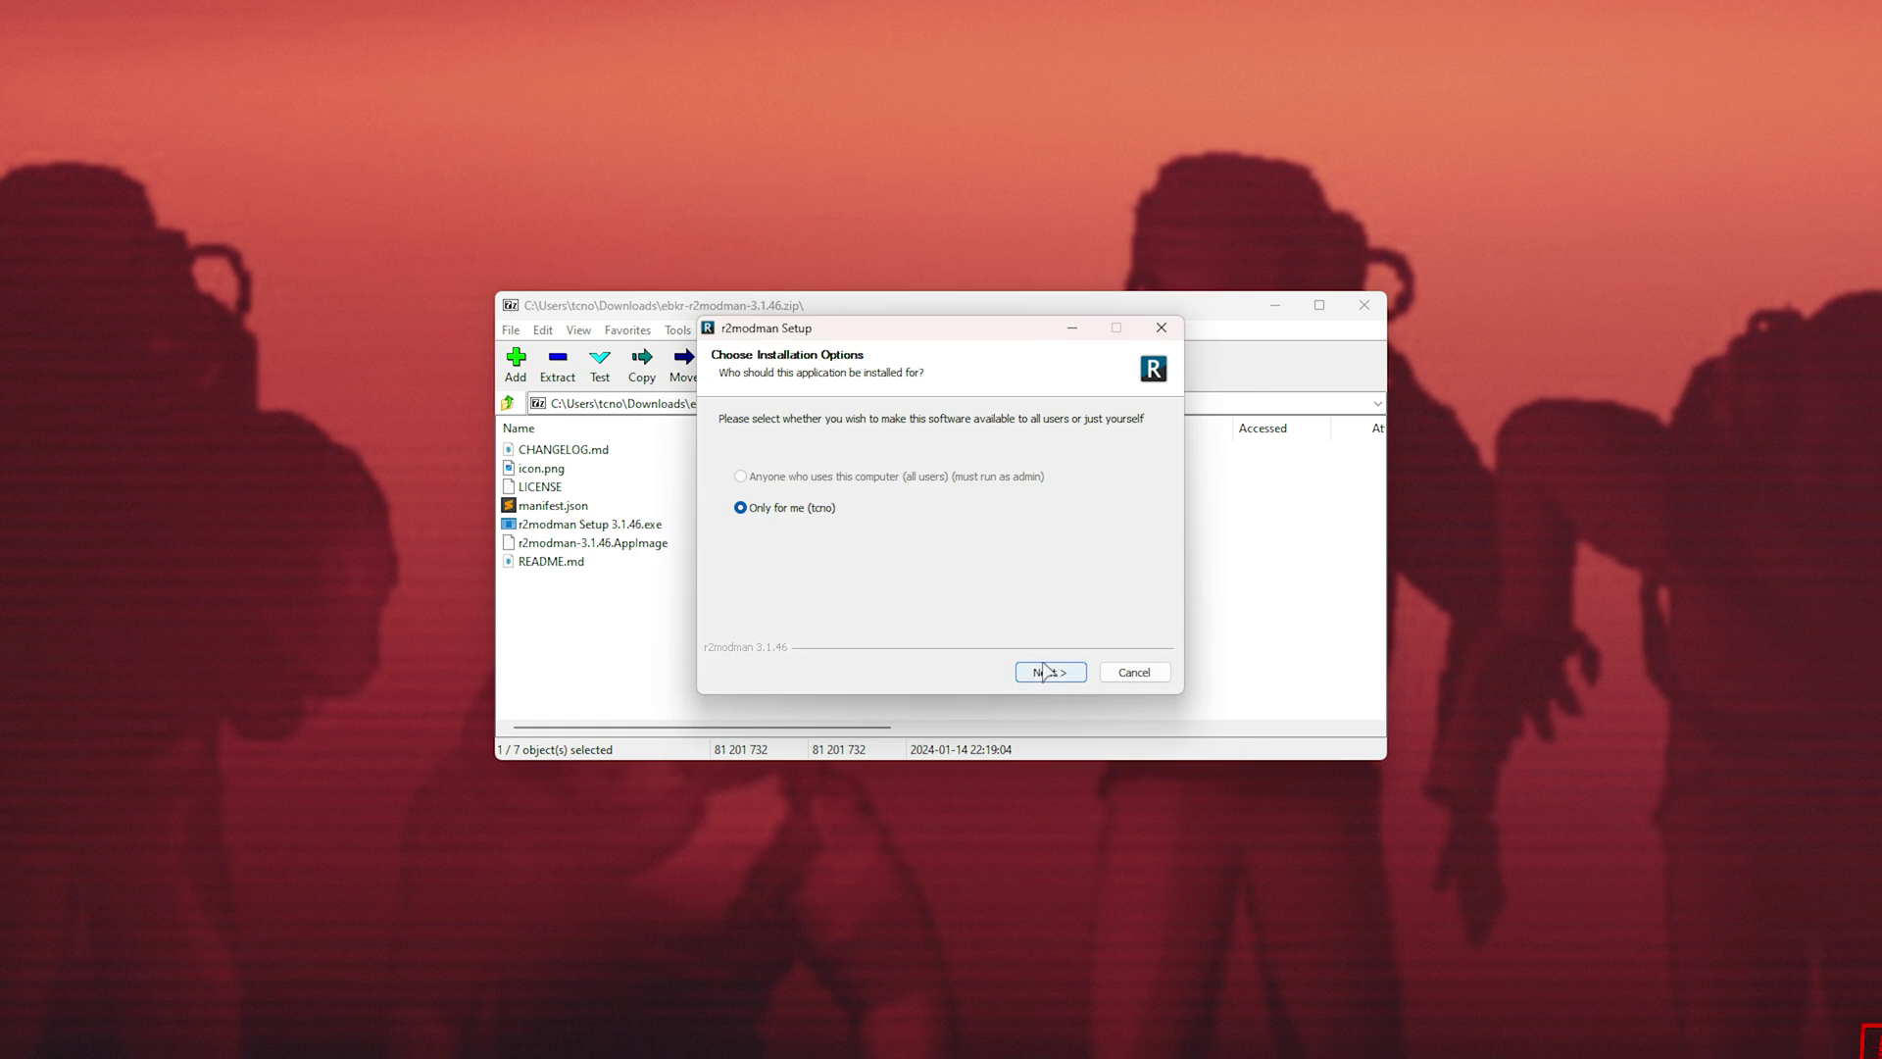
{"action": "left_click", "coordinate": [1045, 671]}
{"action": "left_click", "coordinate": [1047, 671]}
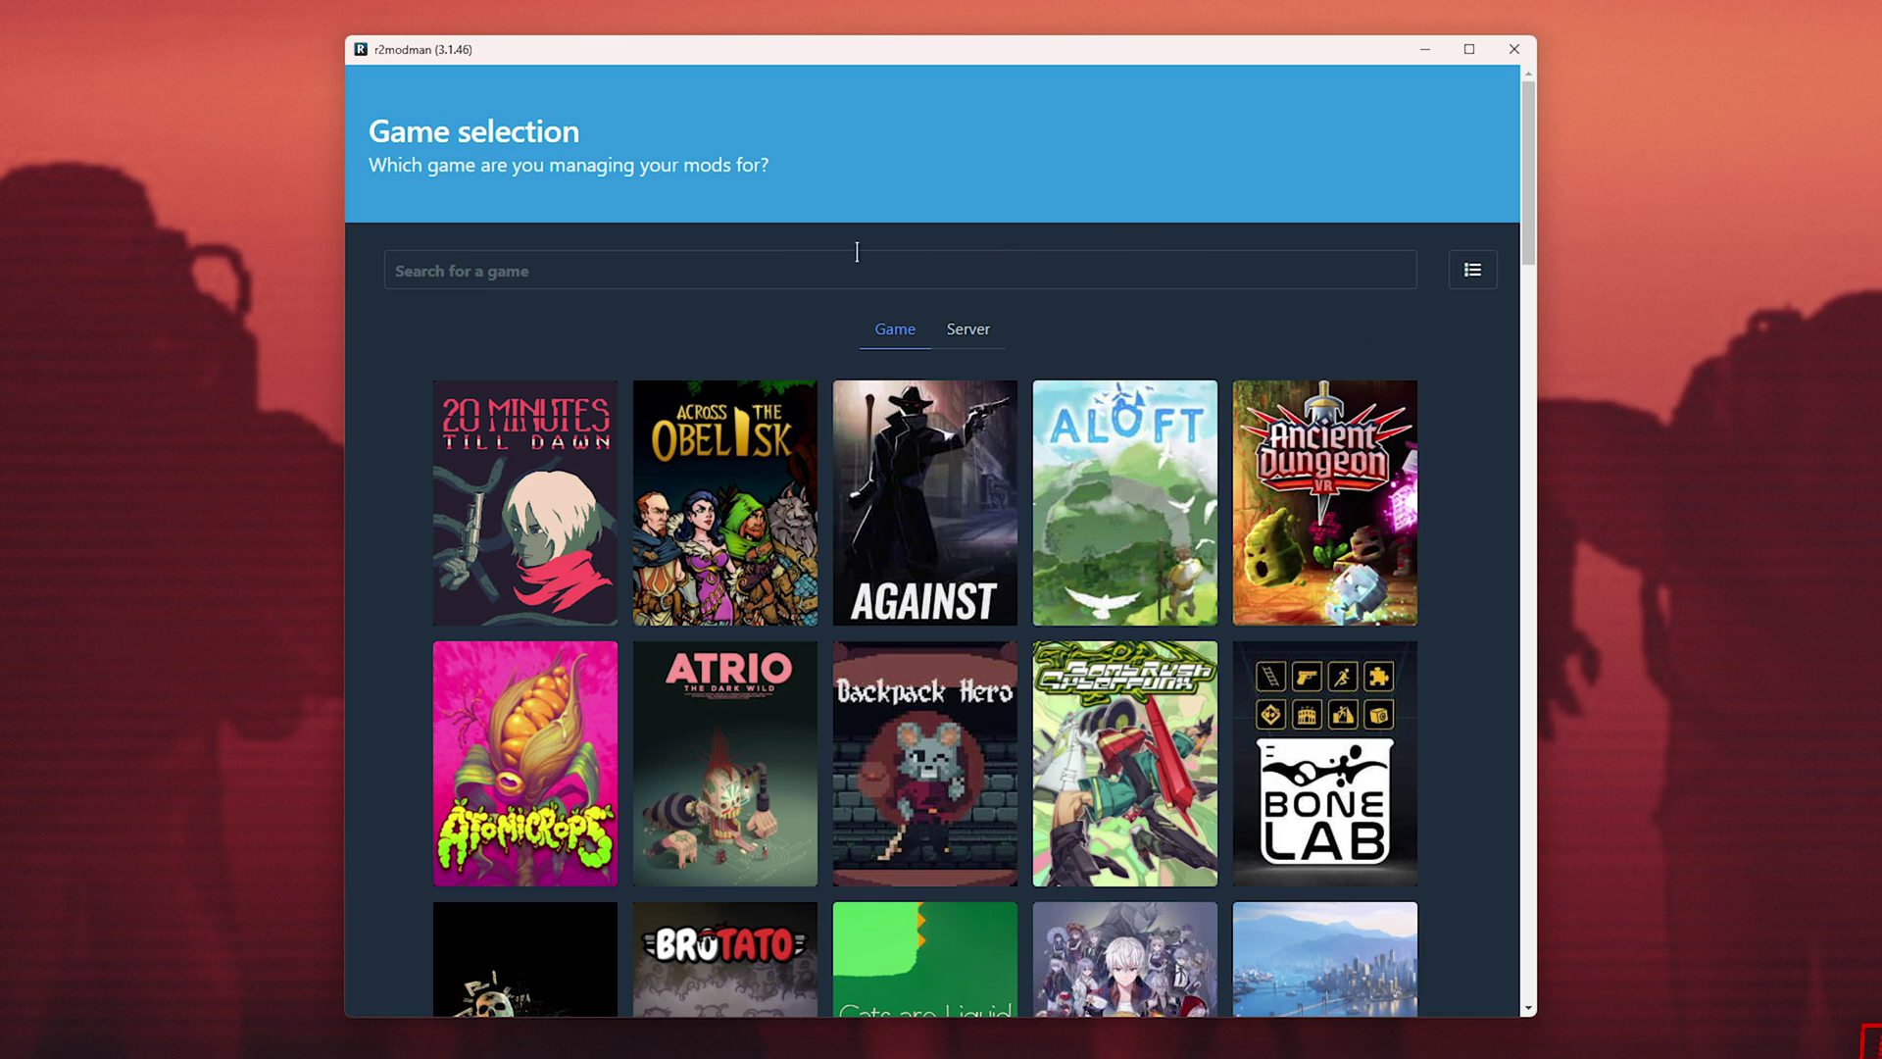
- Search the game list for 'lethal' and select Lethal Company
{"action": "left_click", "coordinate": [814, 272]}
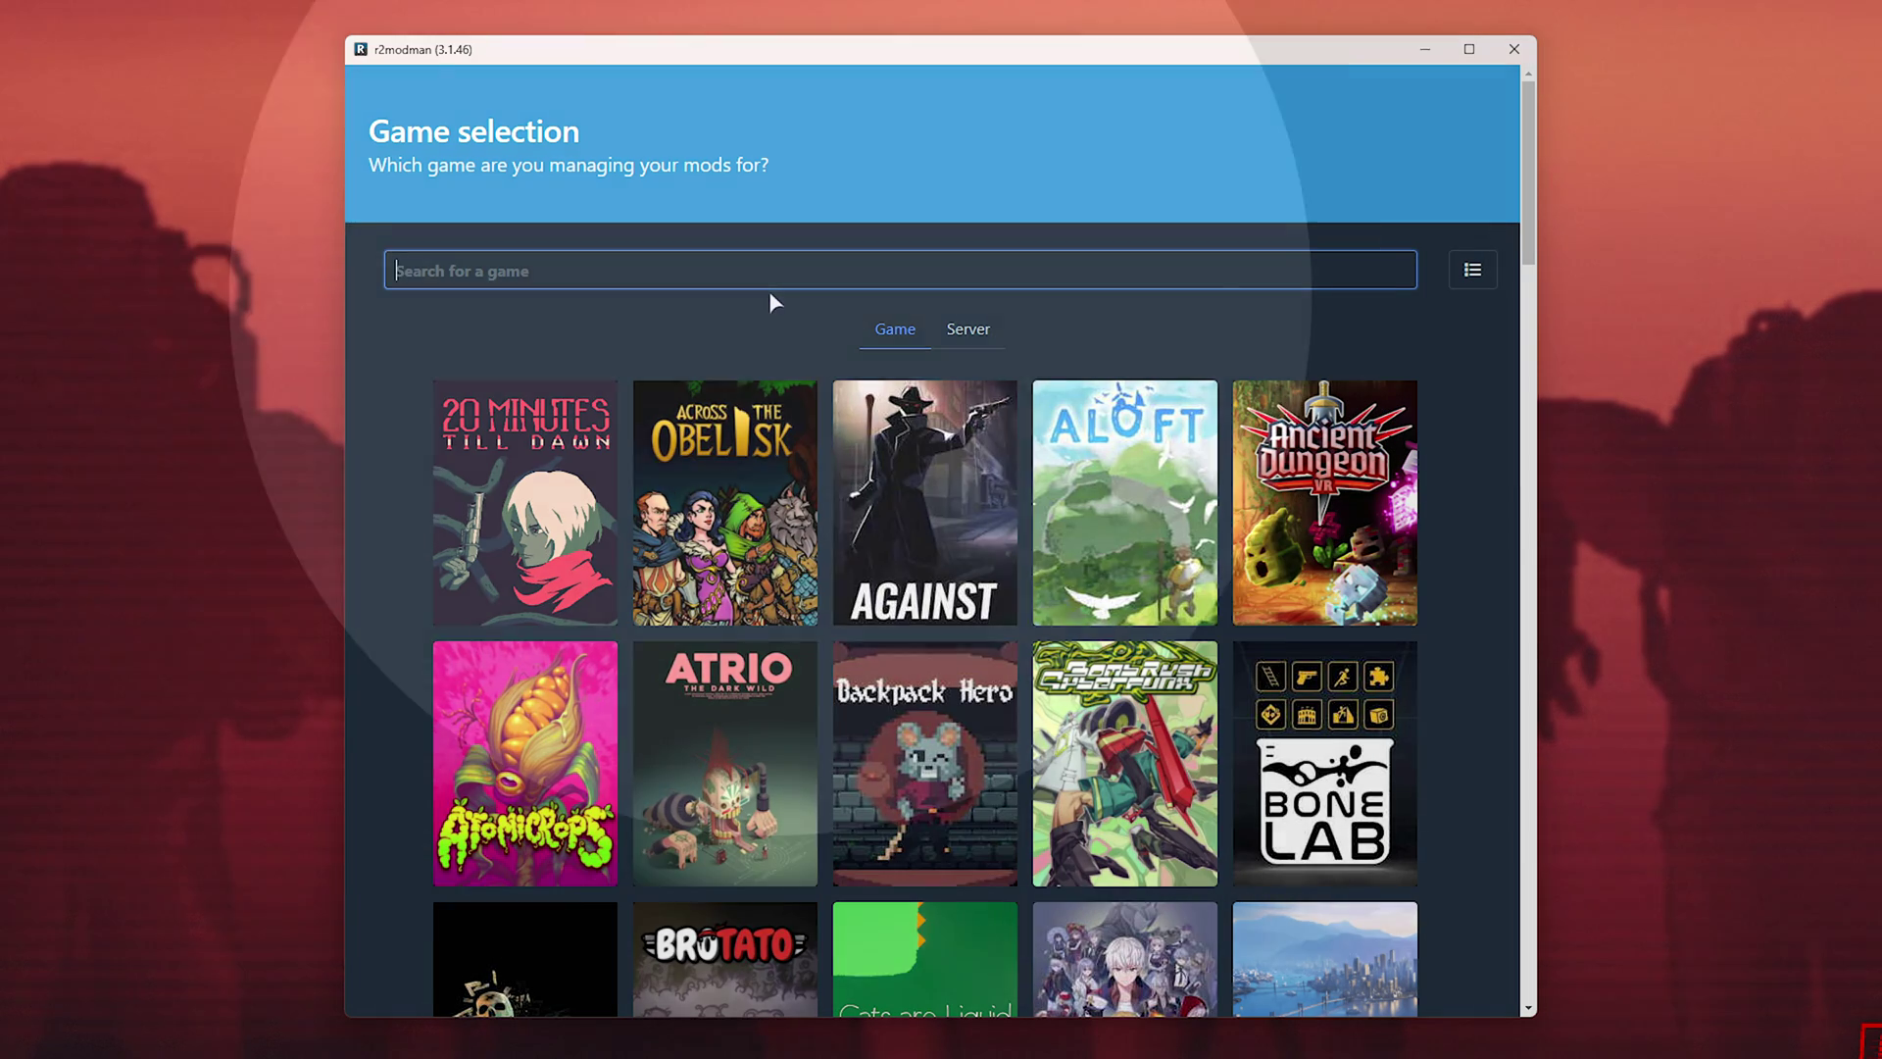
{"action": "left_click", "coordinate": [545, 273]}
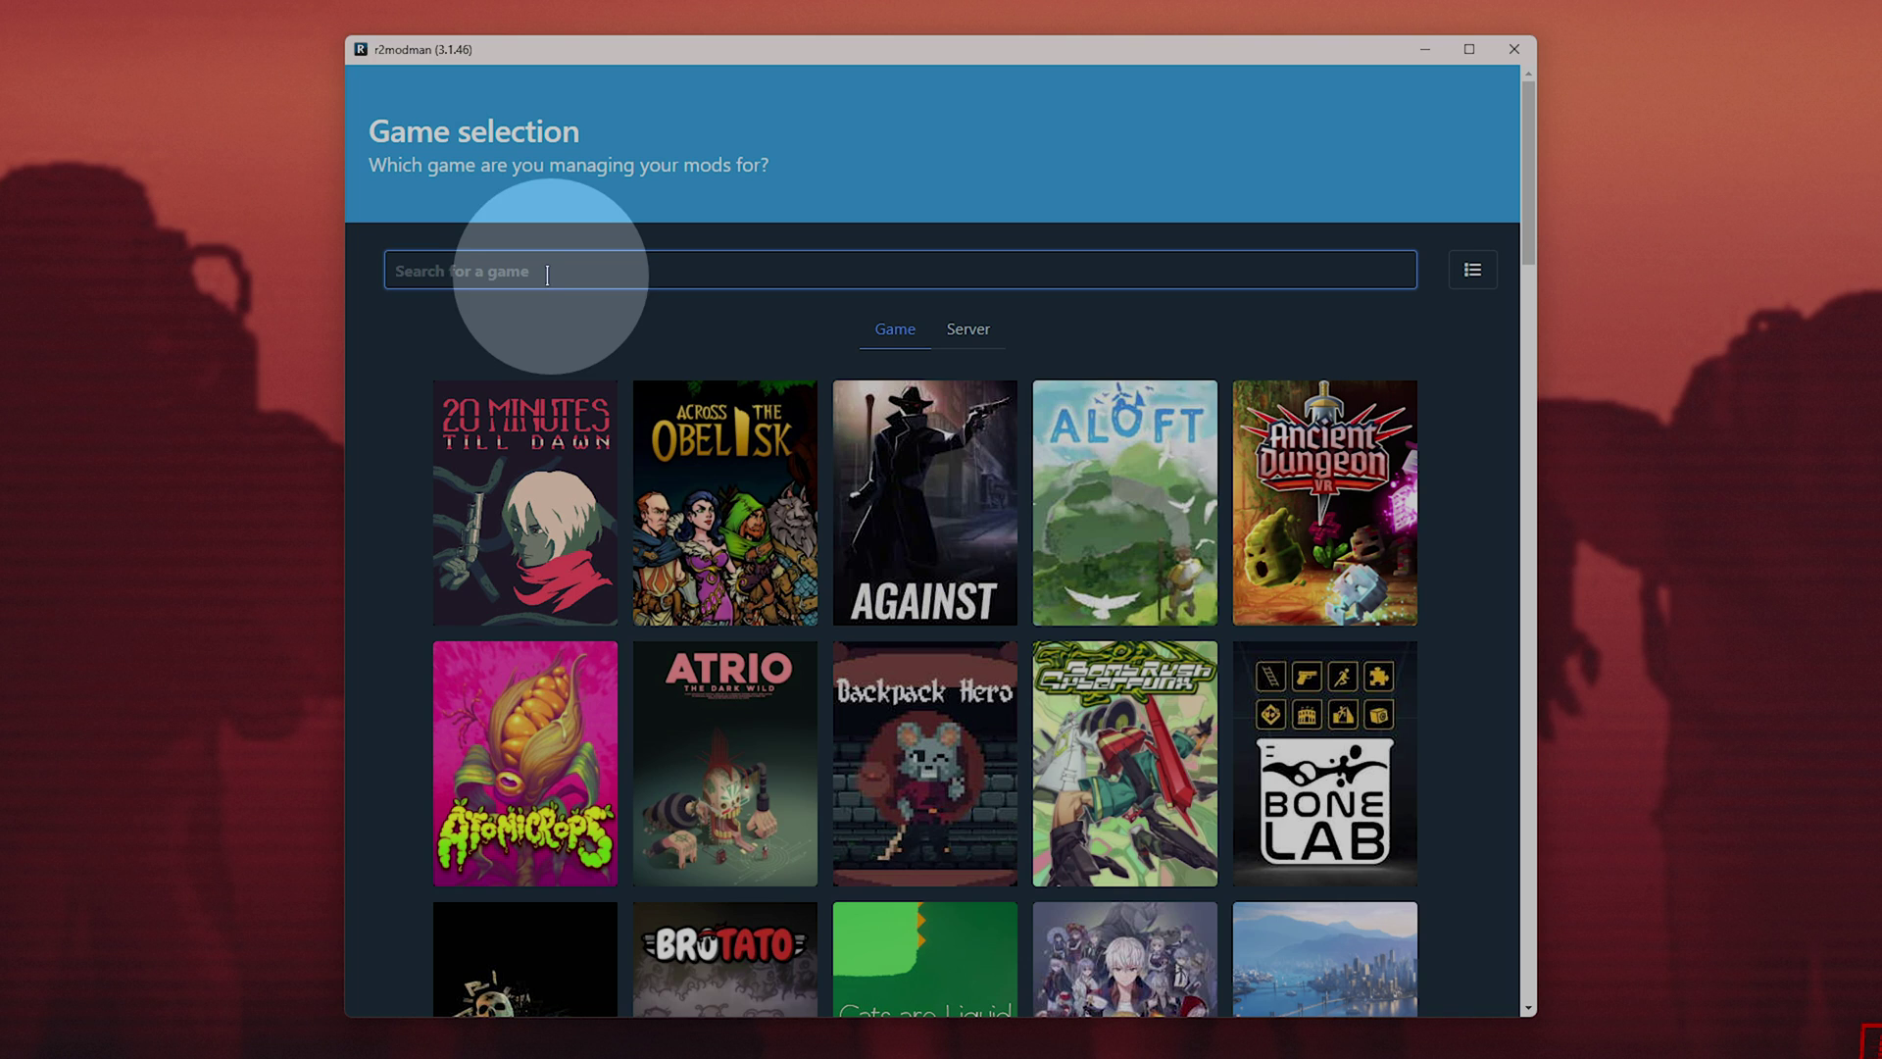
{"action": "type", "text": "lethal"}
{"action": "mouse_move", "coordinate": [794, 453]}
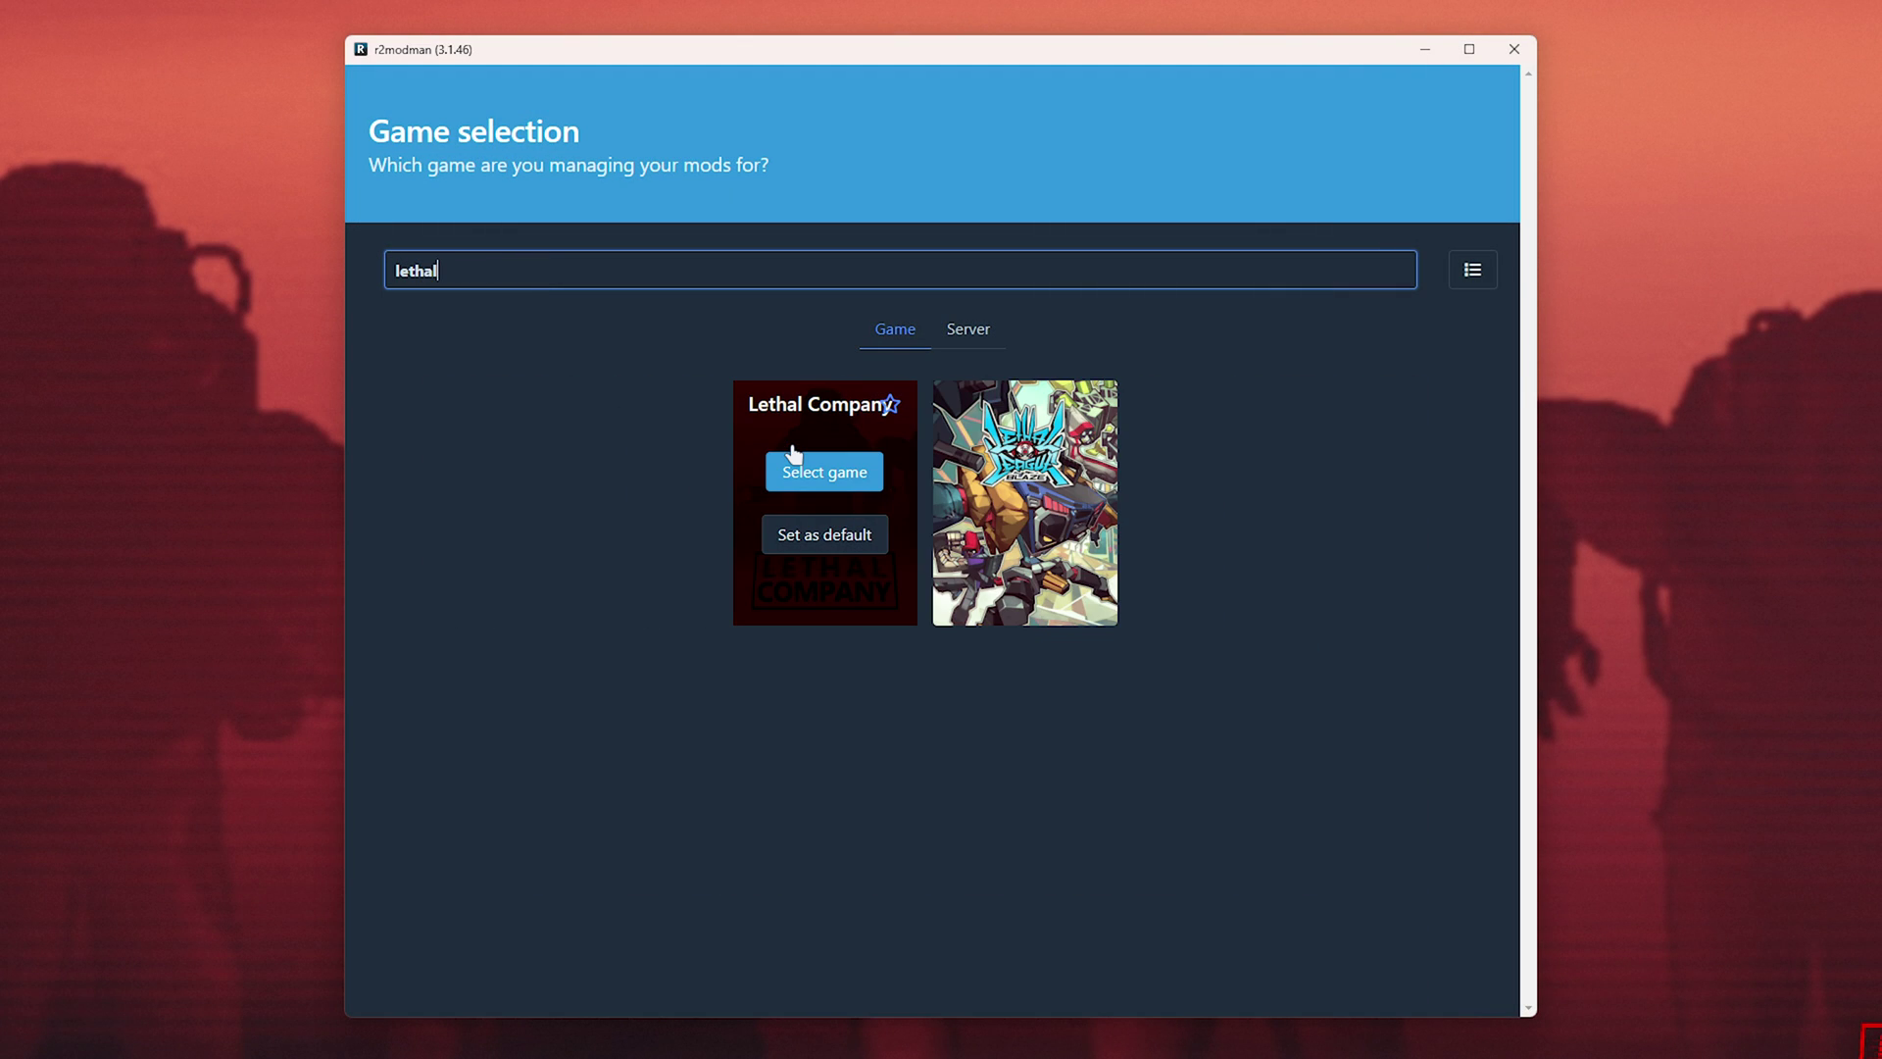
{"action": "left_click", "coordinate": [816, 474]}
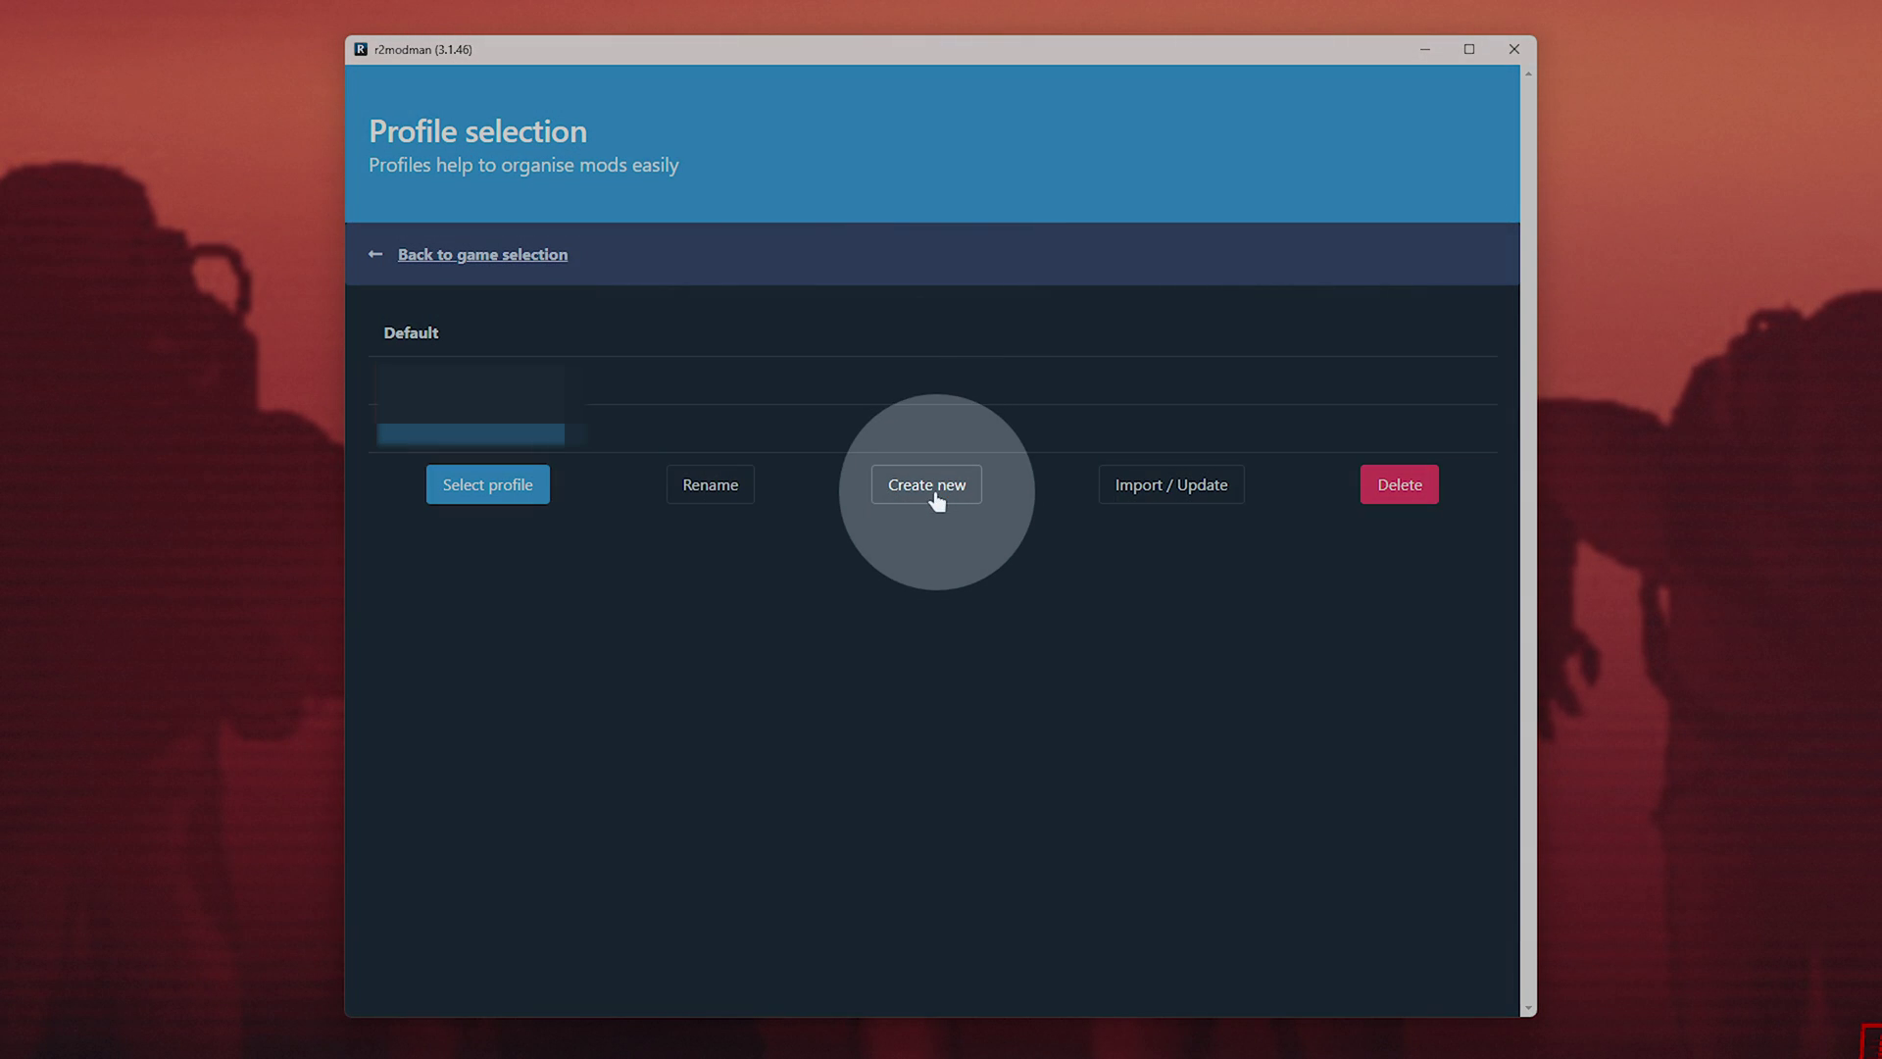
- Create a new profile named VR and open it
{"action": "left_click", "coordinate": [931, 488]}
{"action": "type", "text": "VR"}
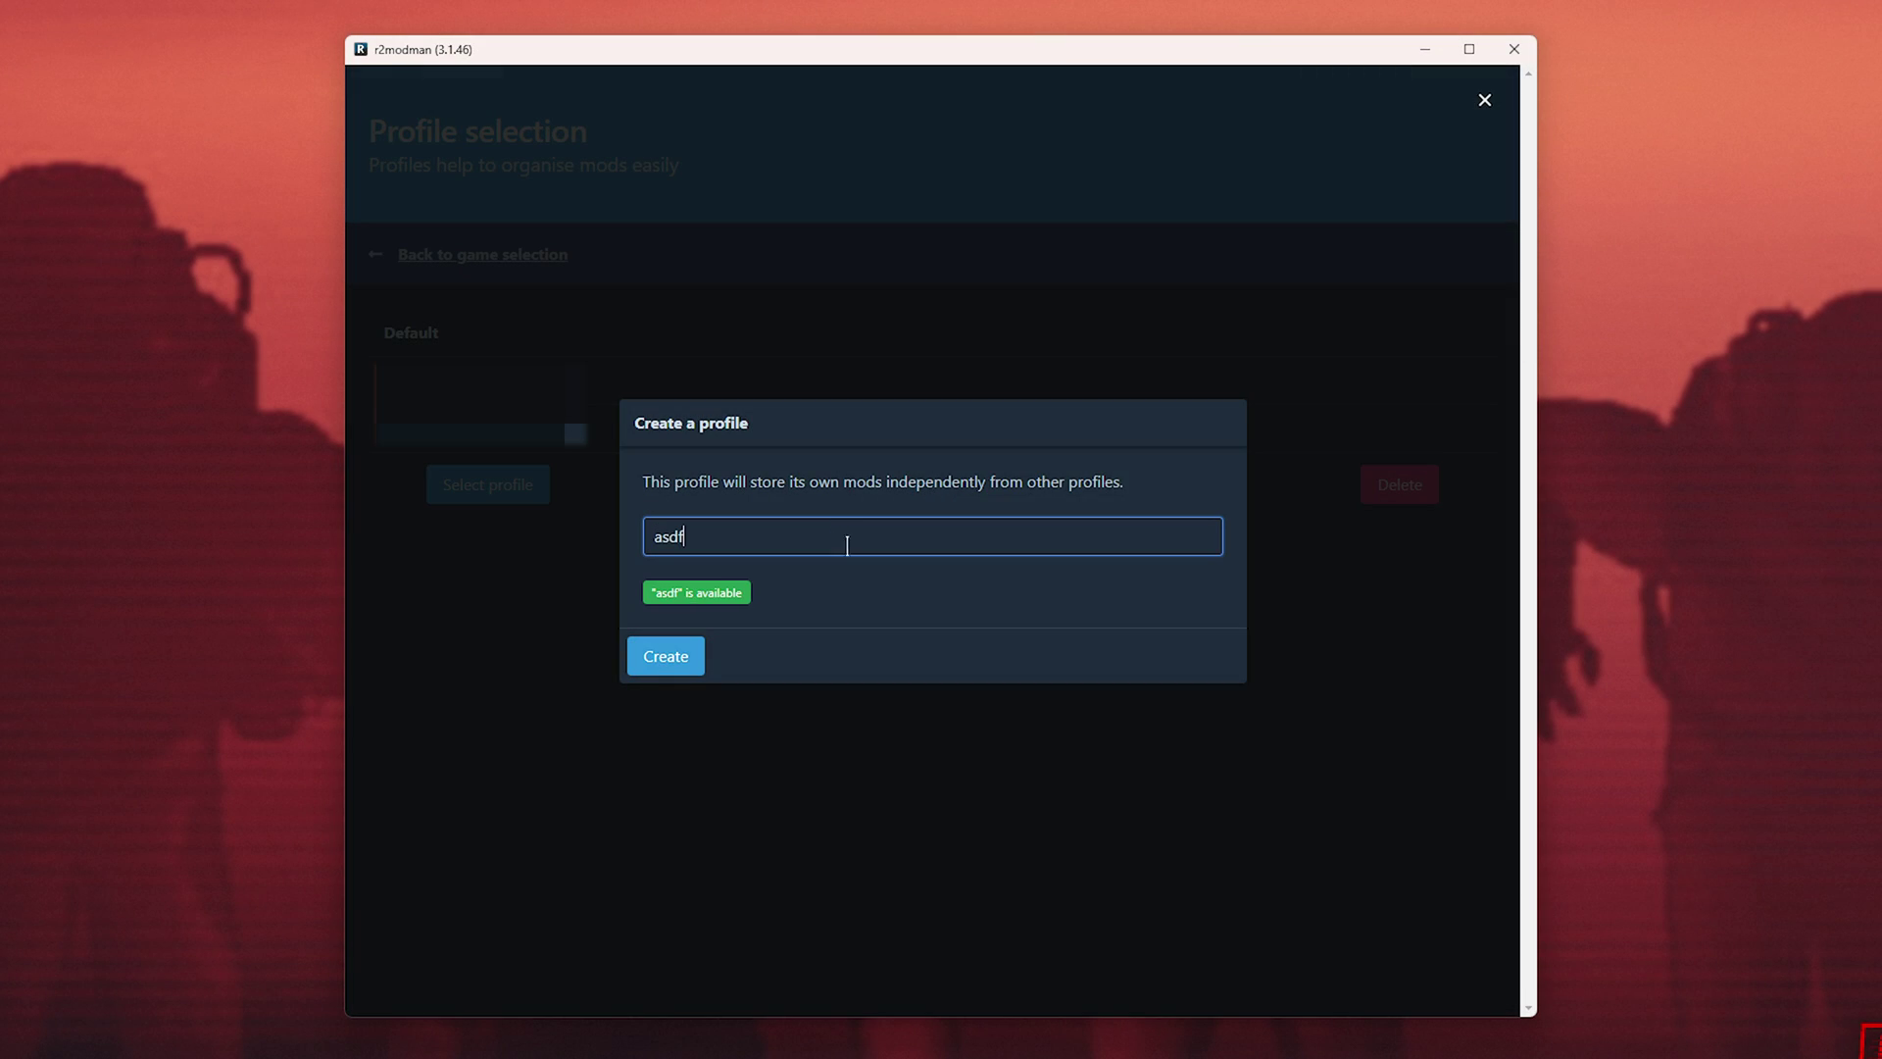
{"action": "left_click", "coordinate": [681, 656]}
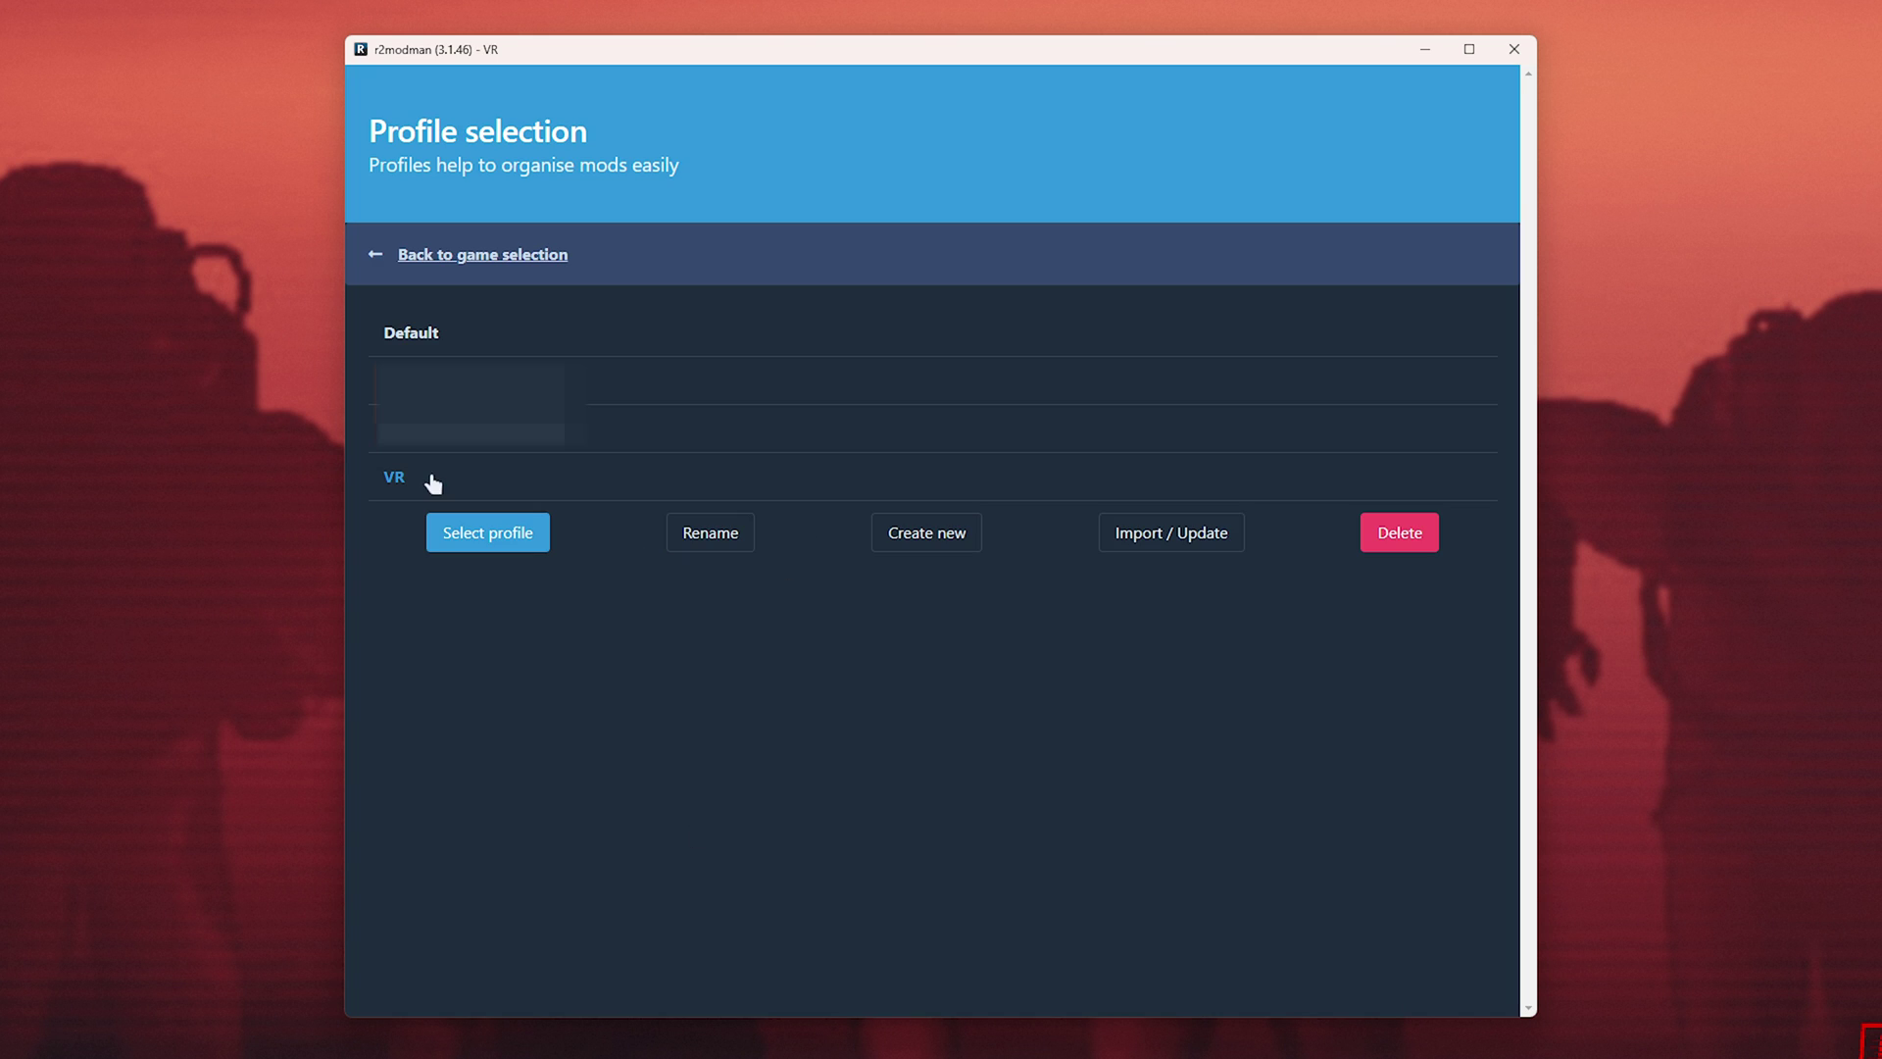
{"action": "left_click", "coordinate": [489, 540]}
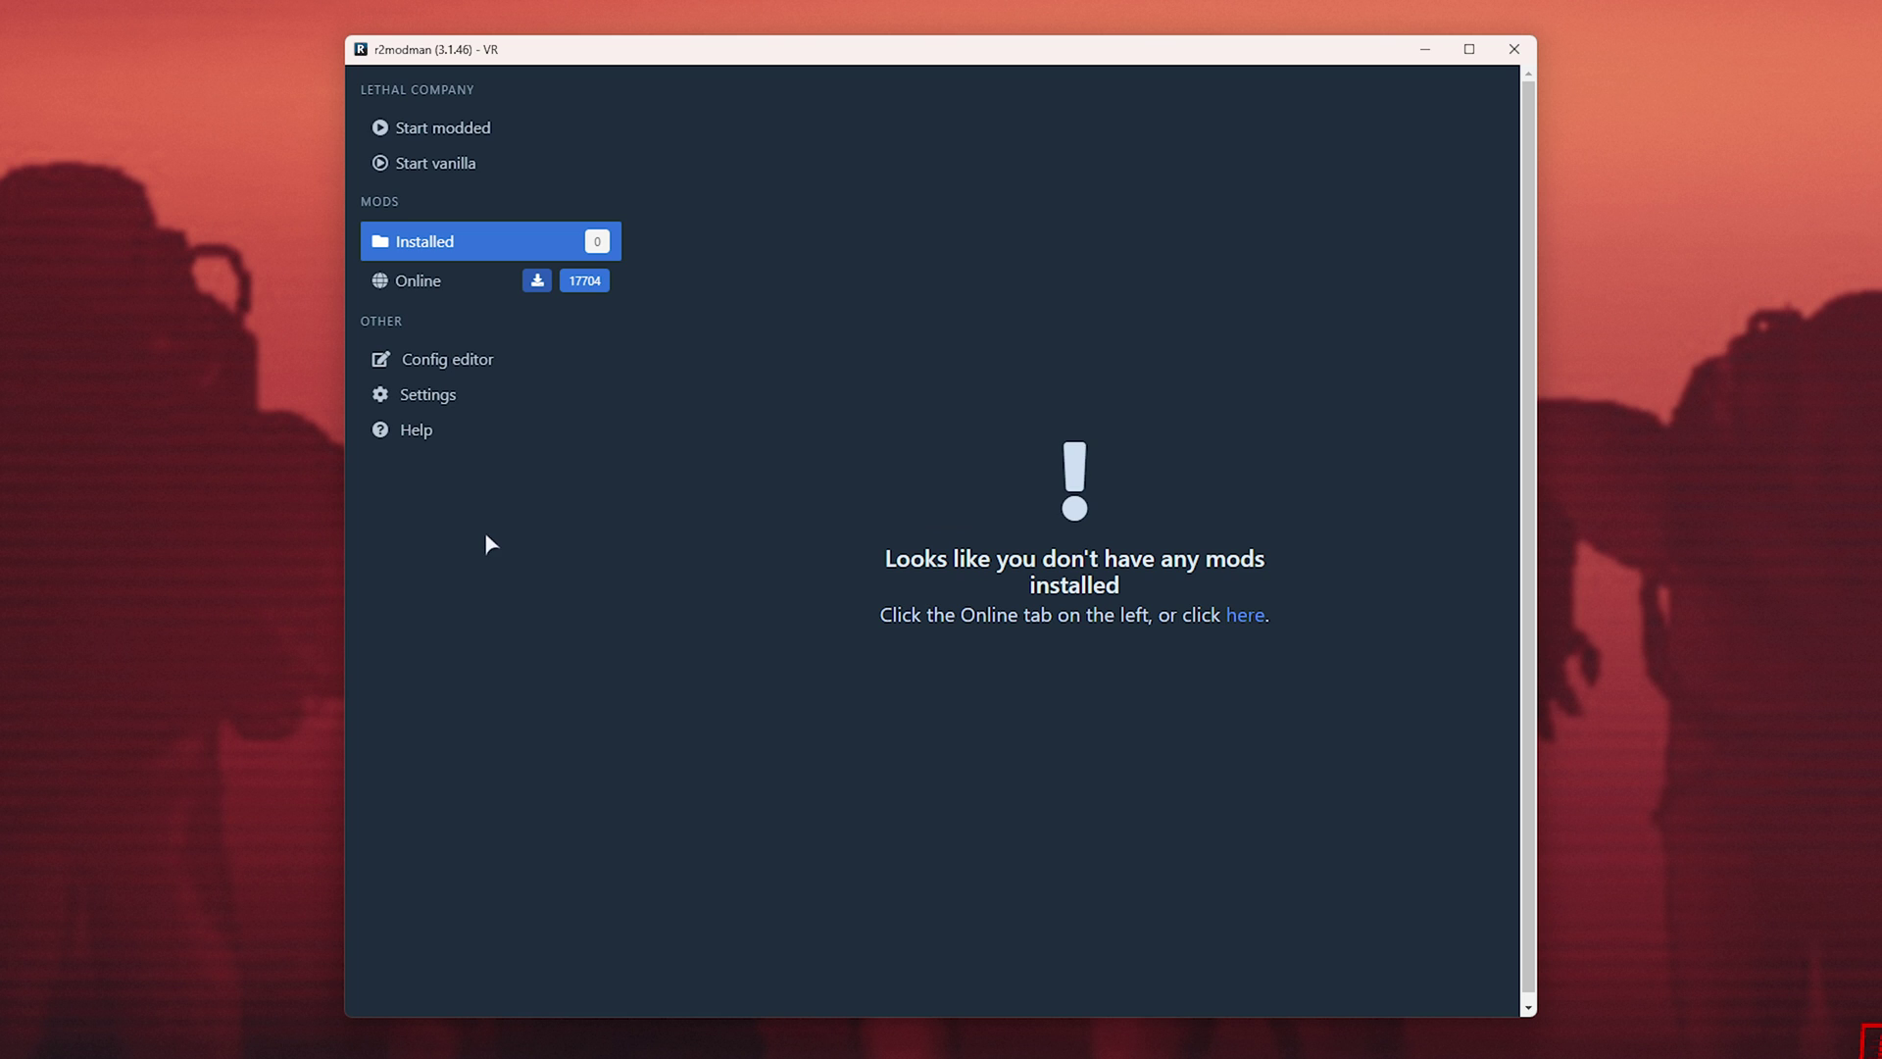
- Find LethalCompanyVR in the Online mods and download it with its dependencies
{"action": "left_click", "coordinate": [461, 291]}
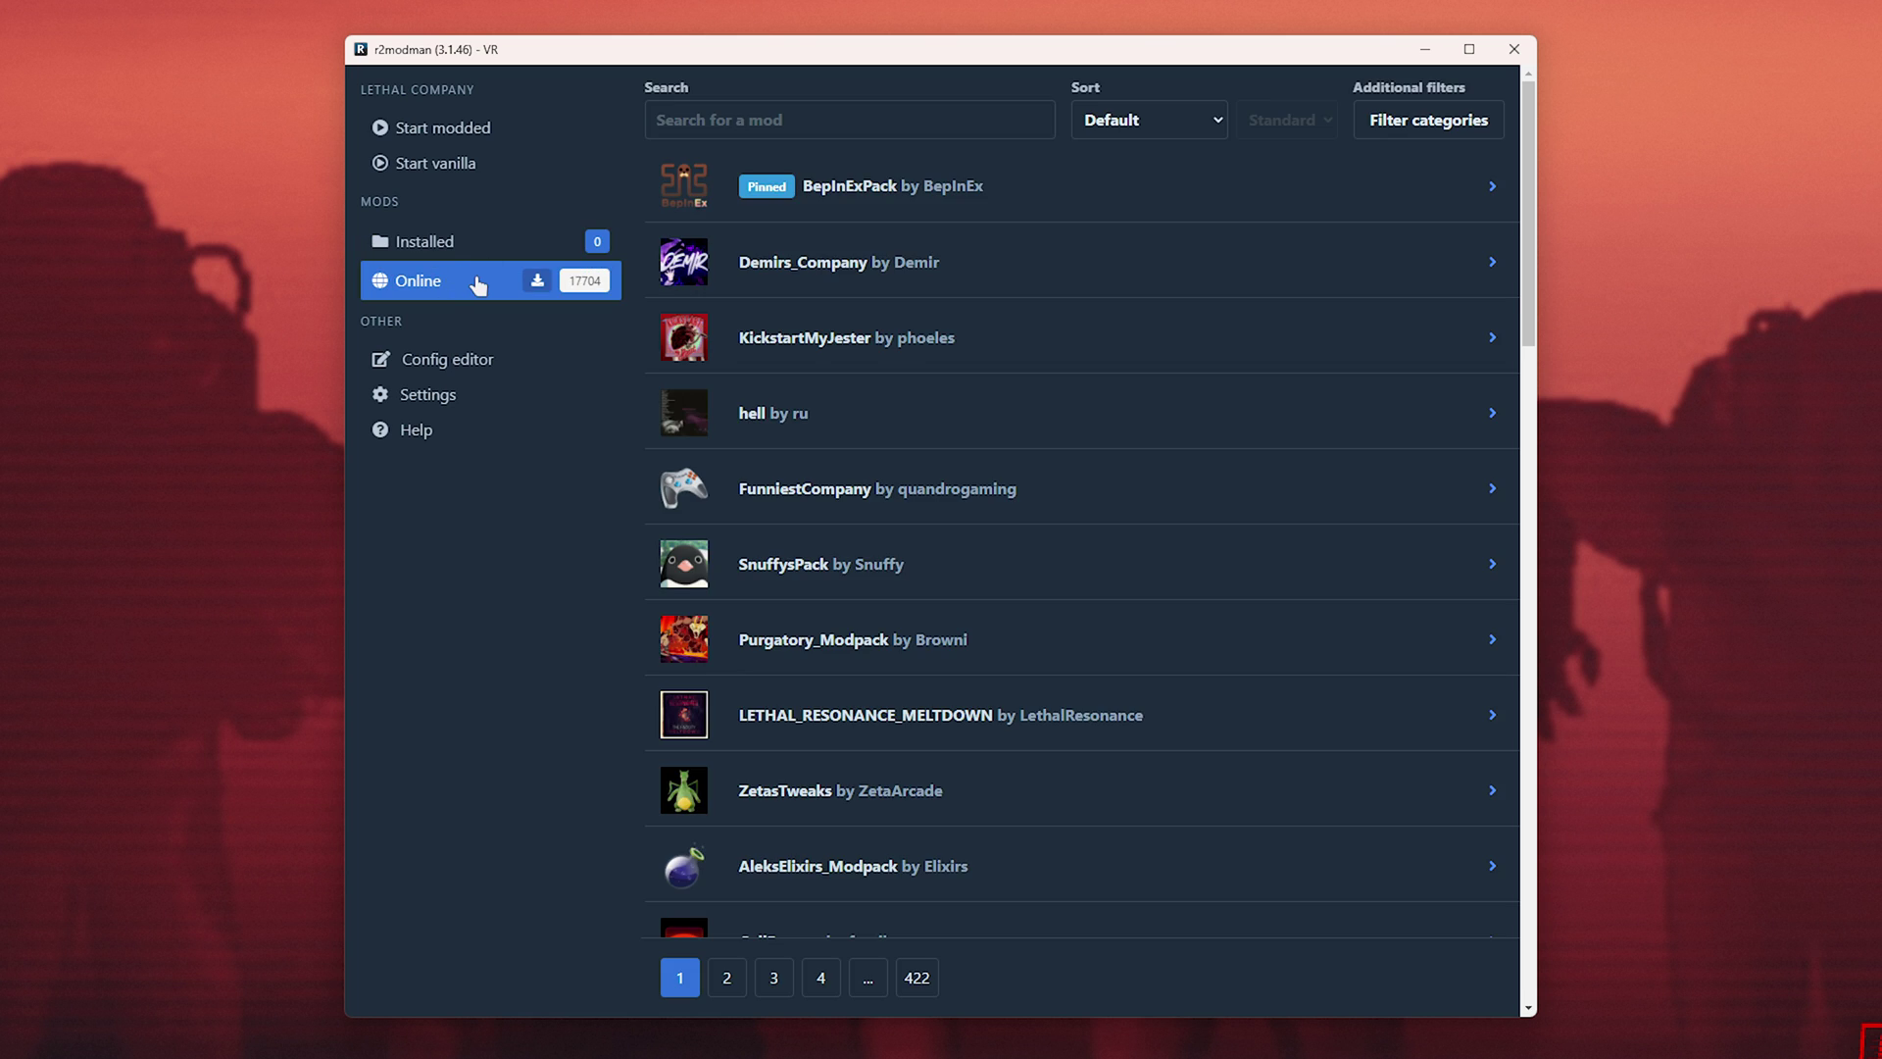
{"action": "left_click", "coordinate": [839, 122]}
{"action": "type", "text": "LethalCompanyVR"}
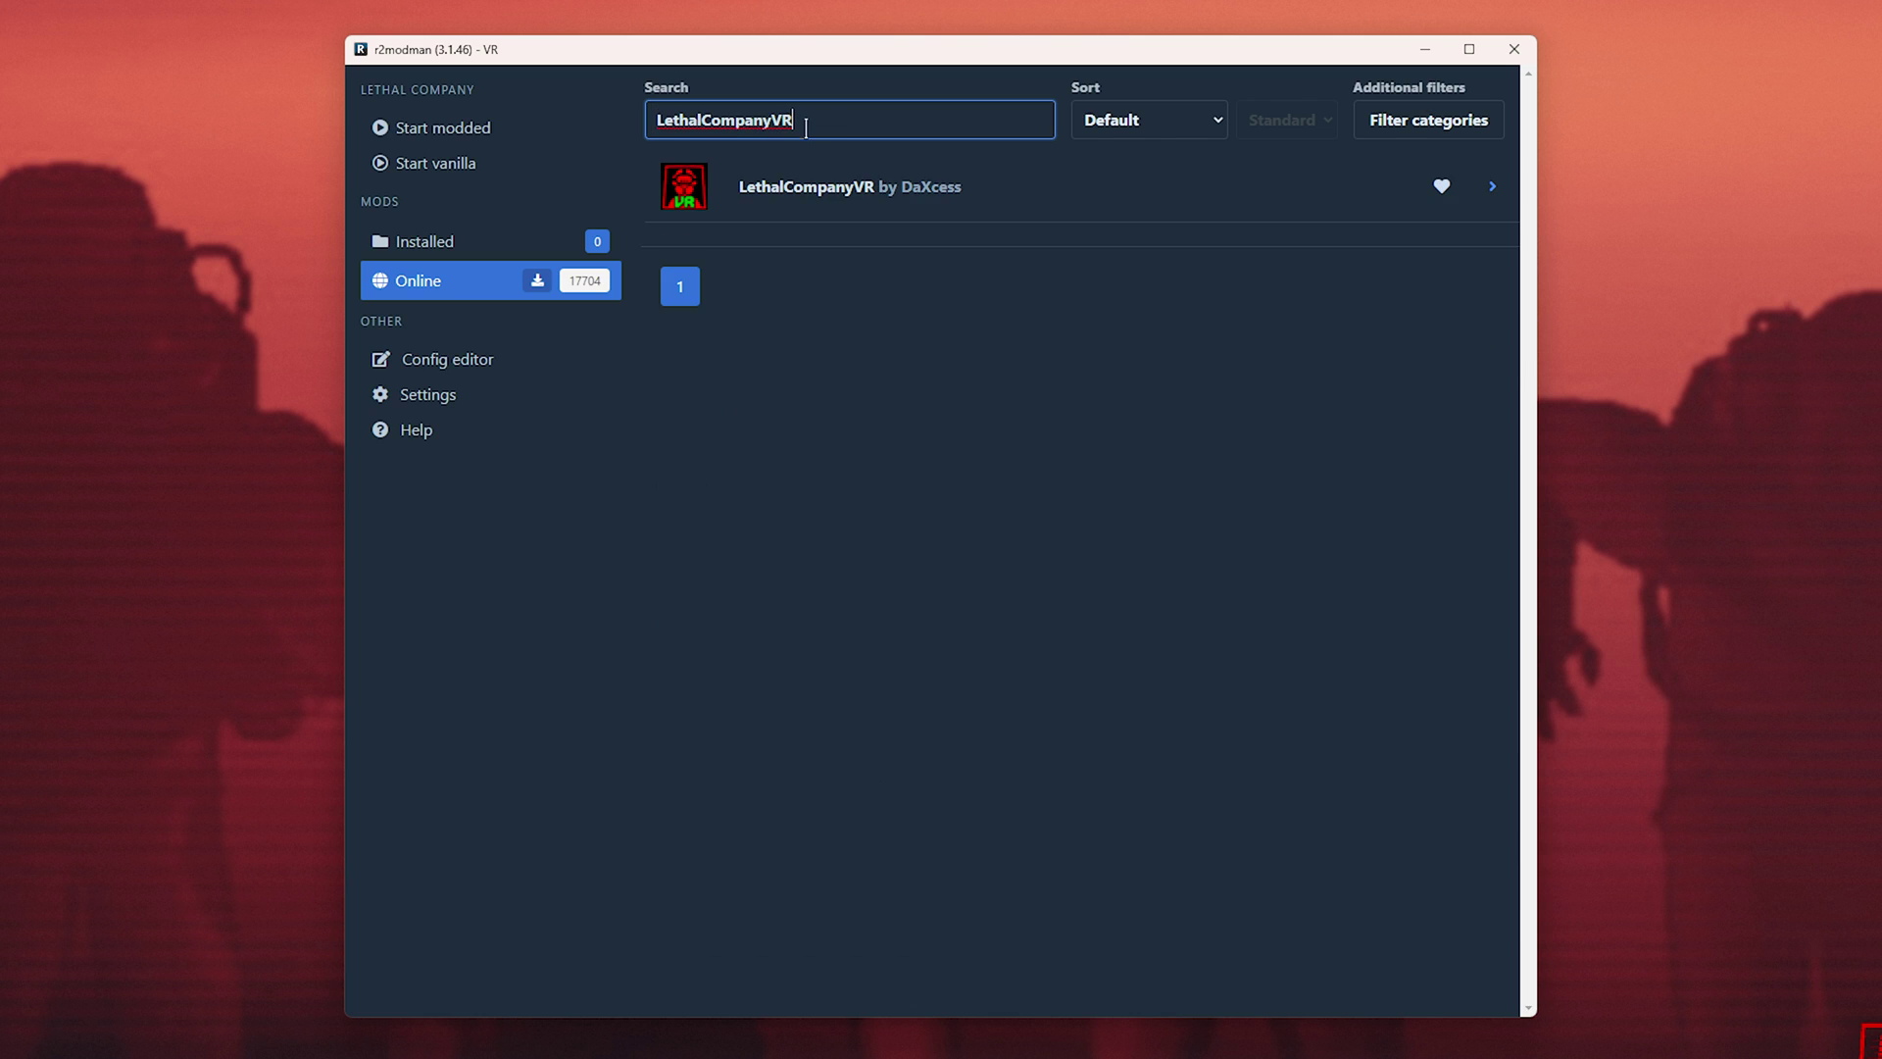
{"action": "left_click", "coordinate": [947, 185]}
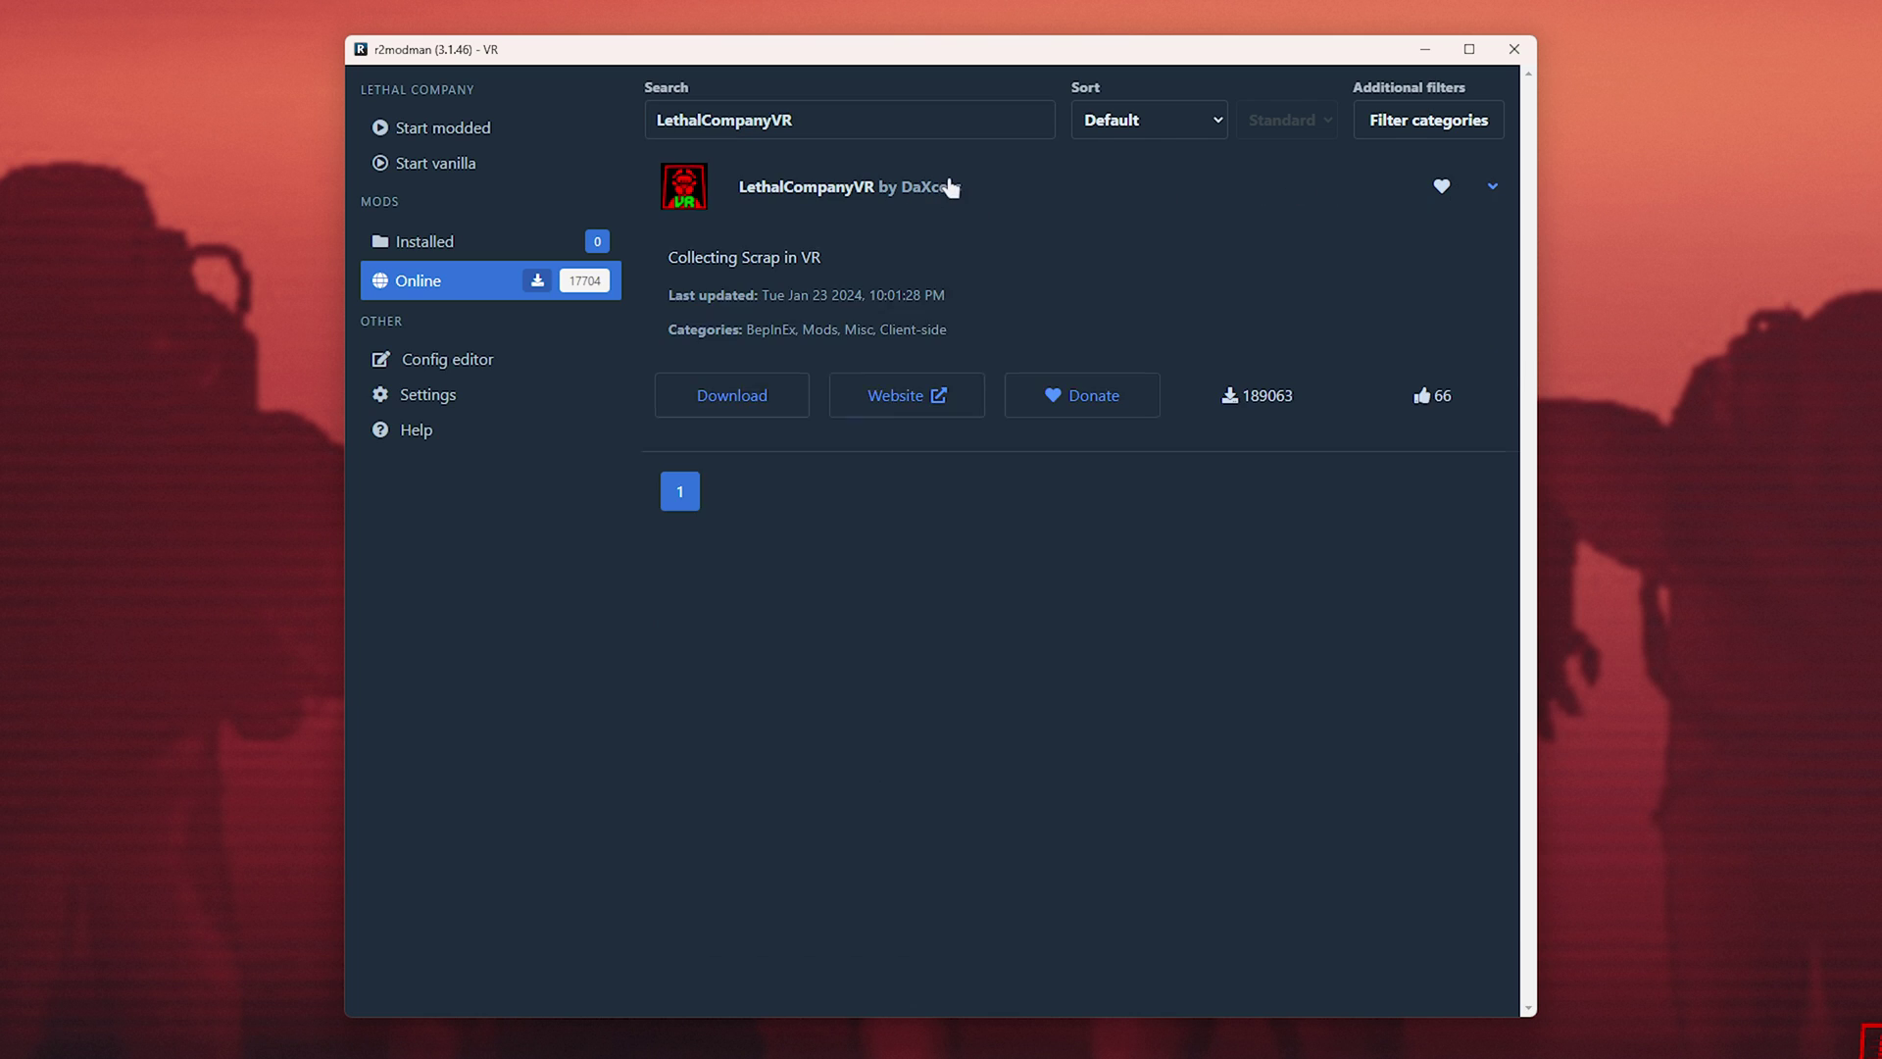
{"action": "left_click", "coordinate": [769, 392]}
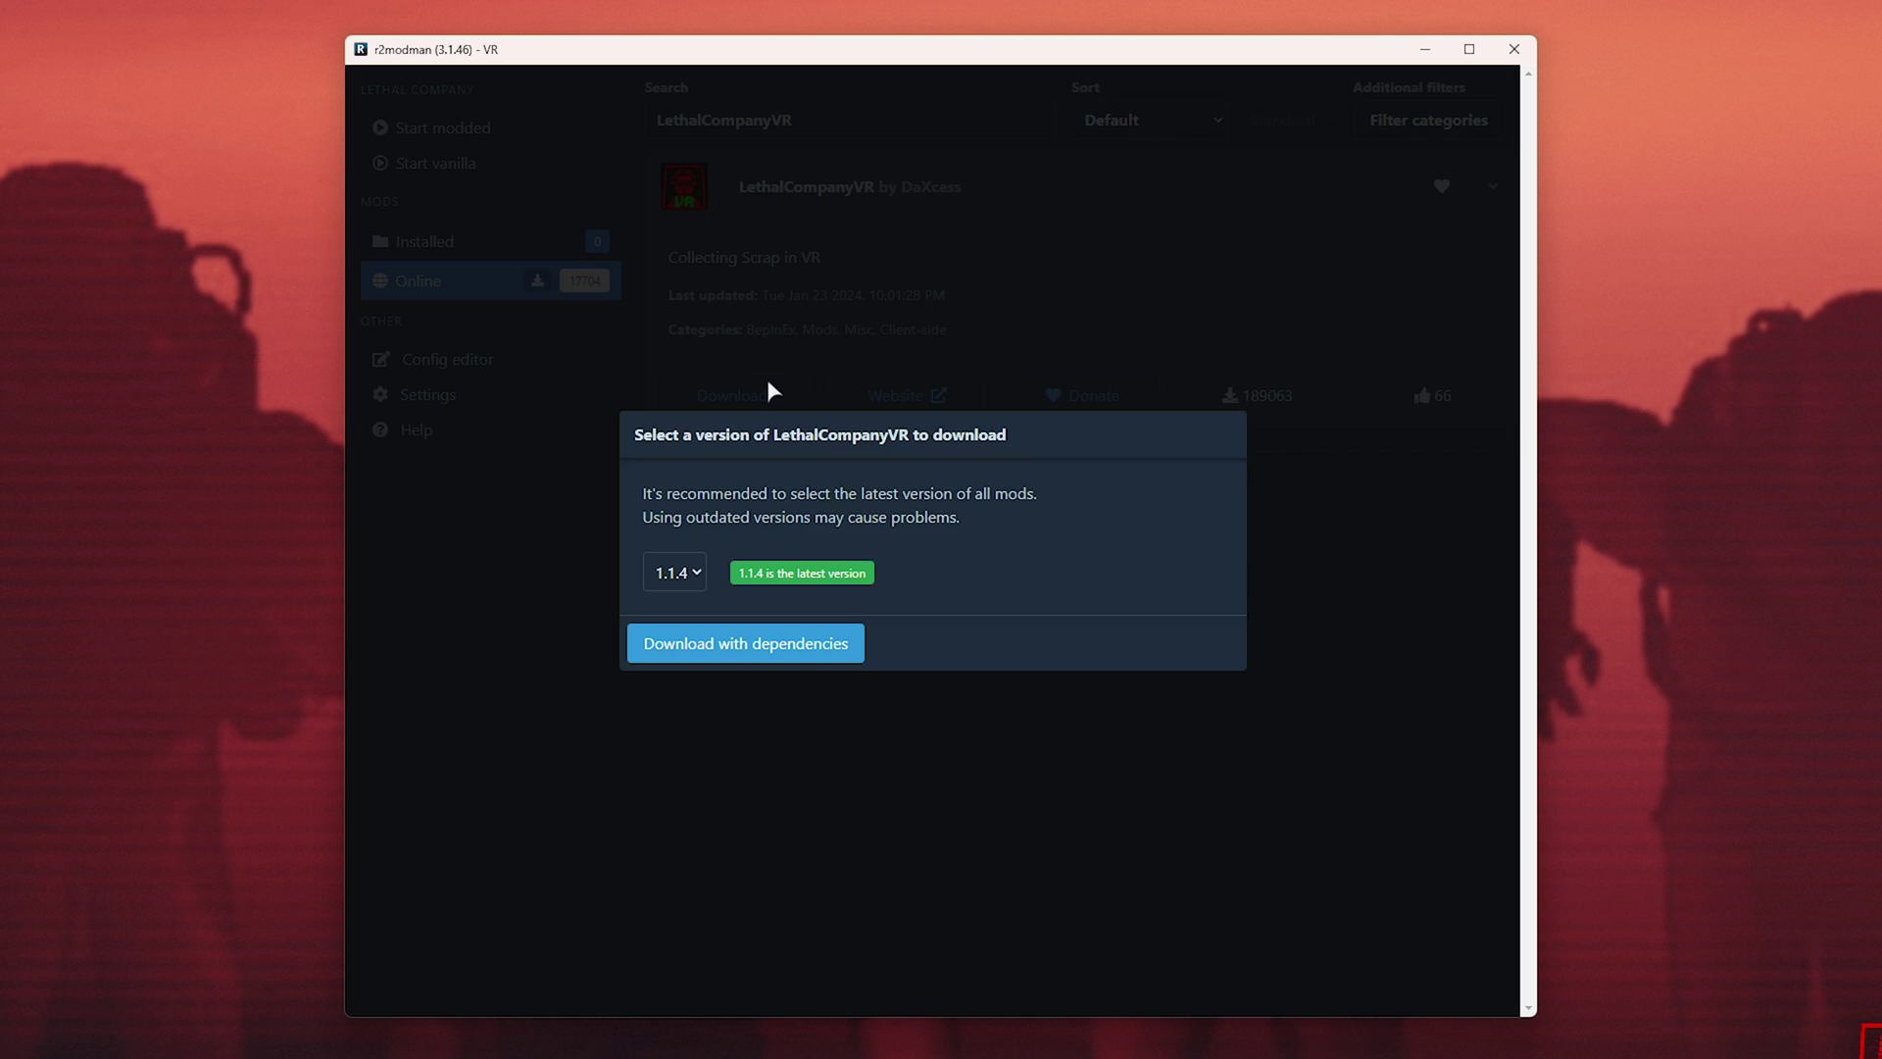
{"action": "left_click", "coordinate": [723, 640]}
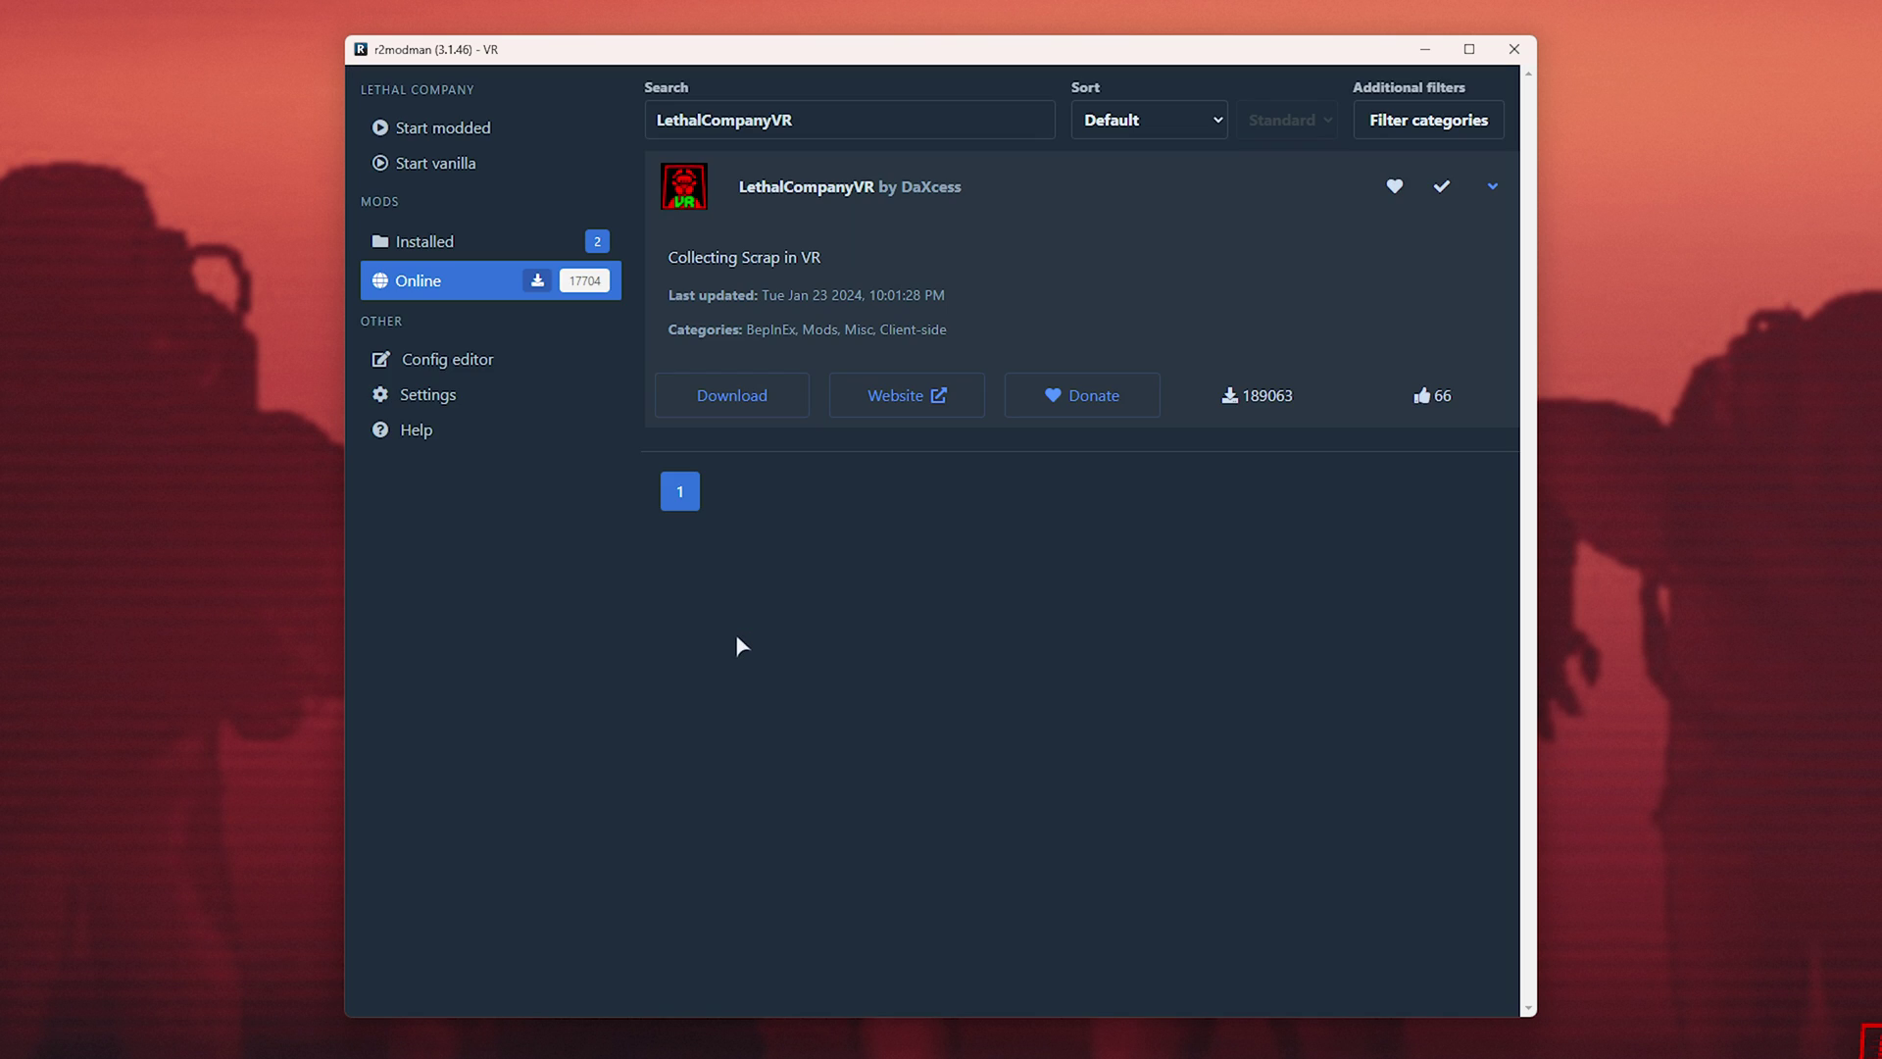
- Search 'morecompany', sort by download count, and start downloading MoreCompany
{"action": "double_click", "coordinate": [904, 118]}
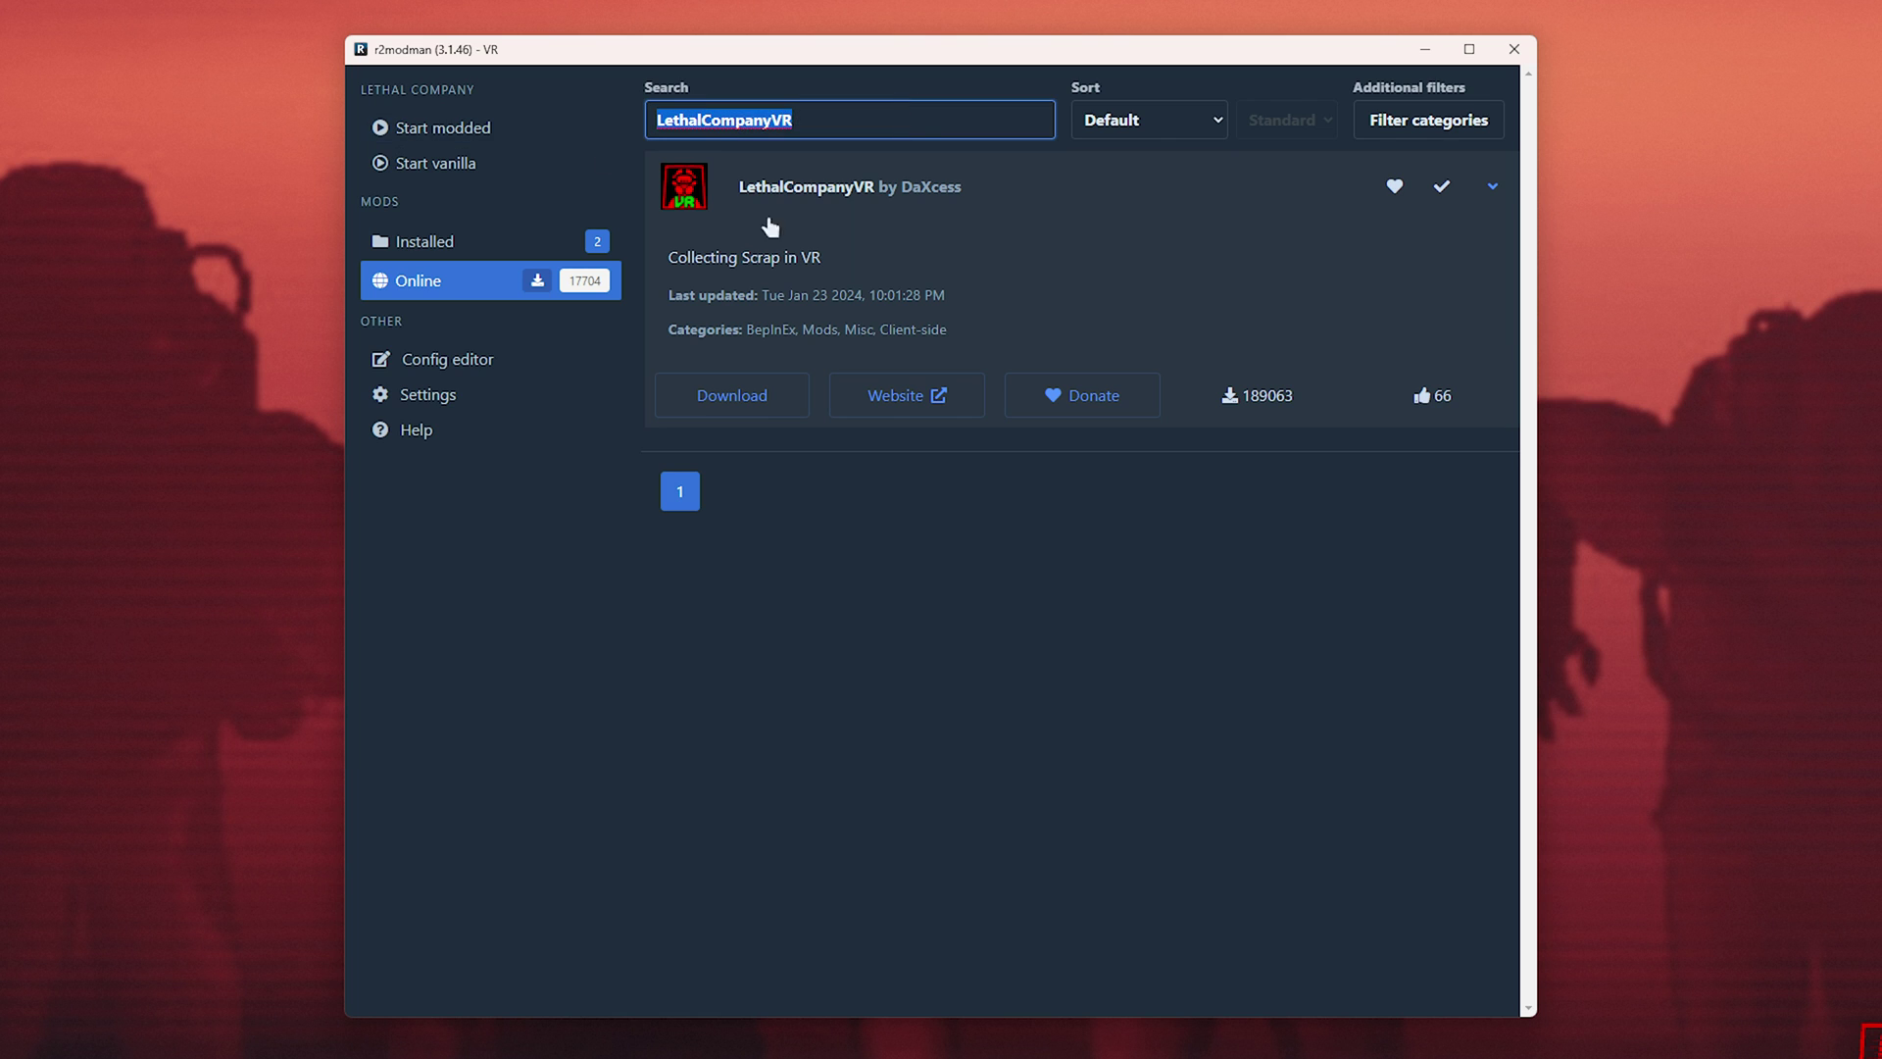
{"action": "type", "text": "more"}
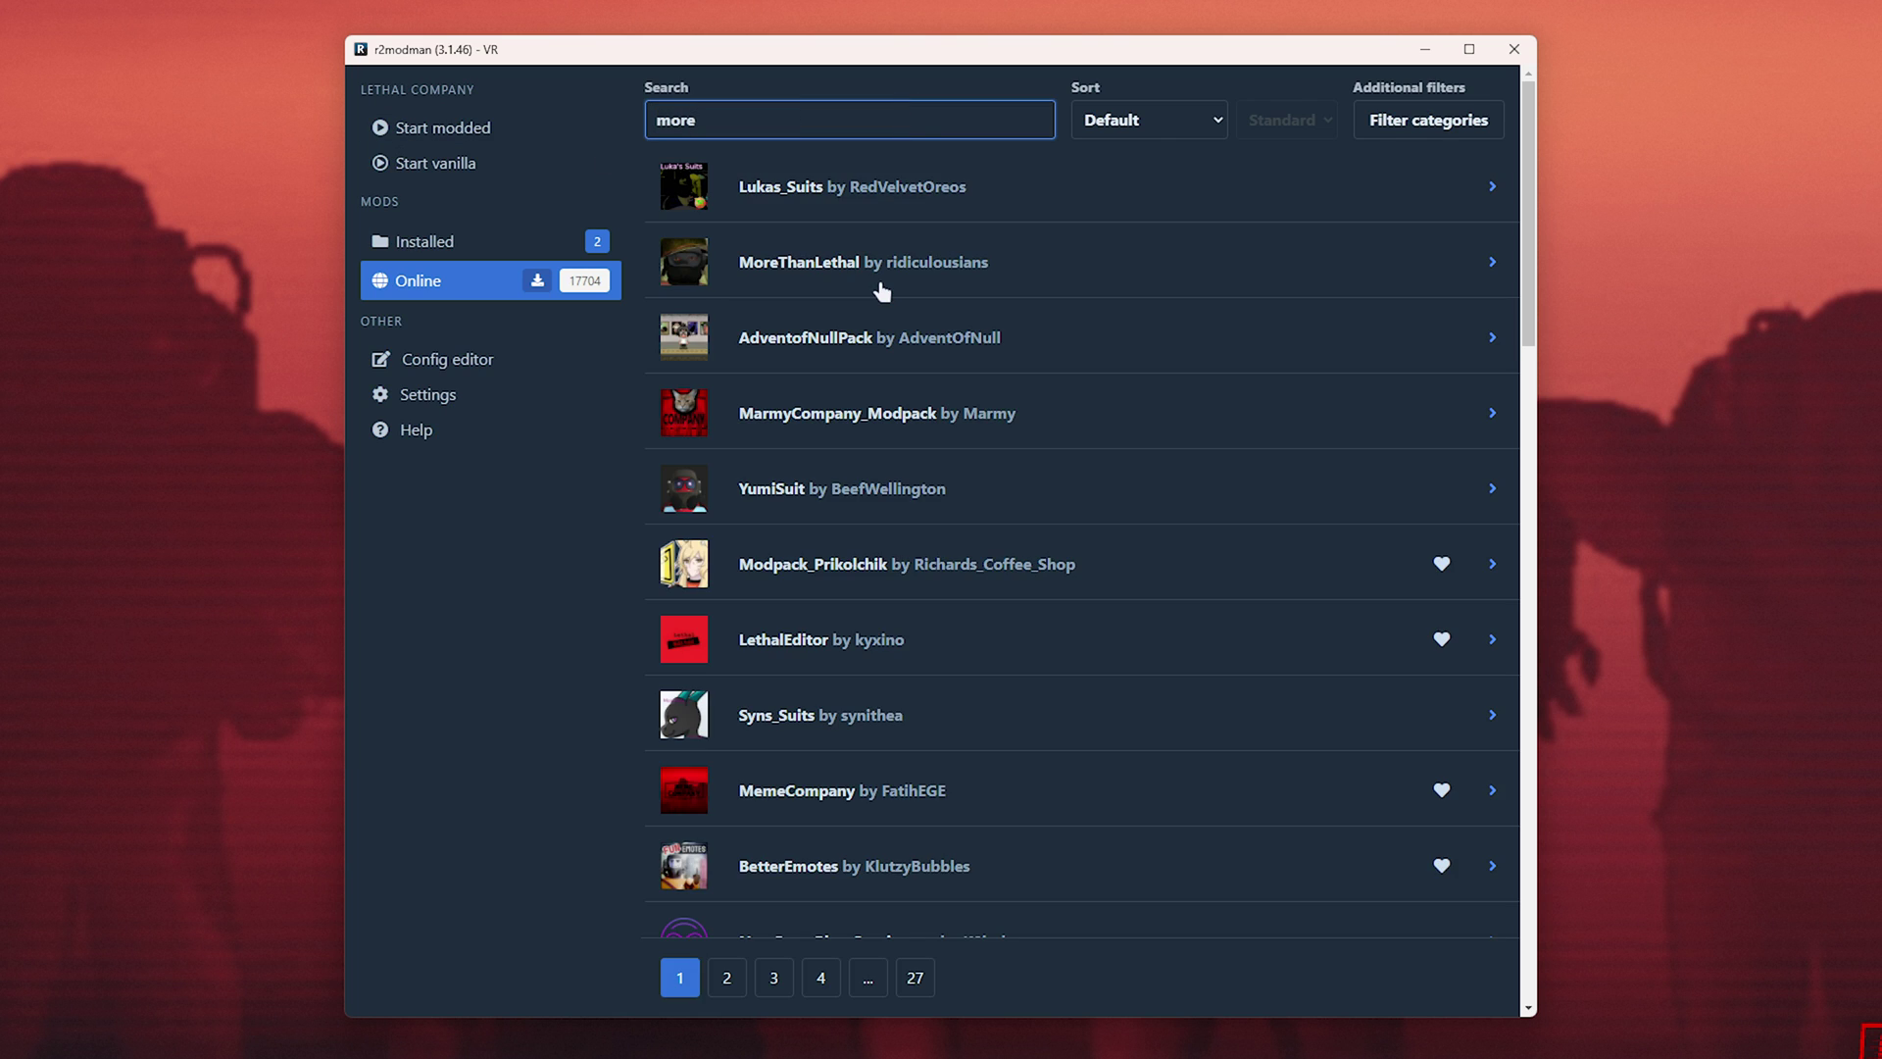
{"action": "type", "text": "company"}
{"action": "left_click", "coordinate": [1145, 120]}
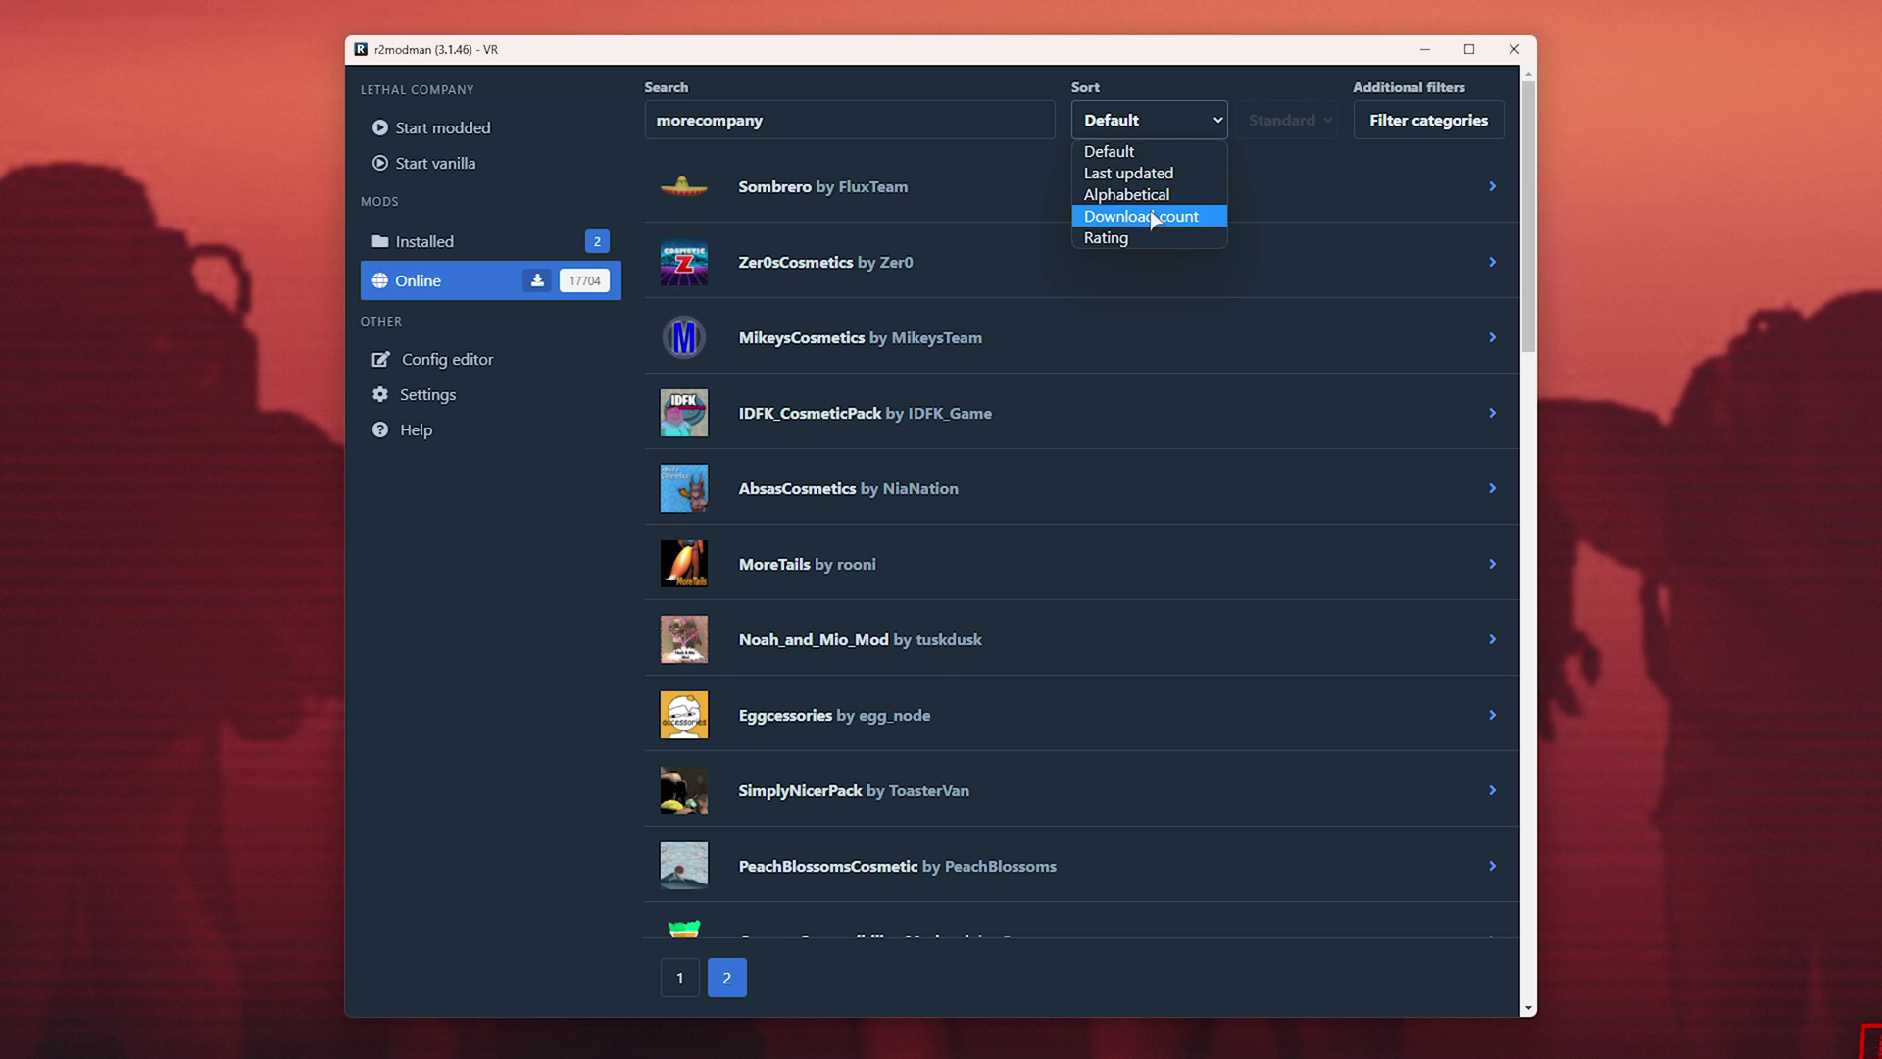
{"action": "left_click", "coordinate": [1153, 218]}
{"action": "left_click", "coordinate": [988, 196]}
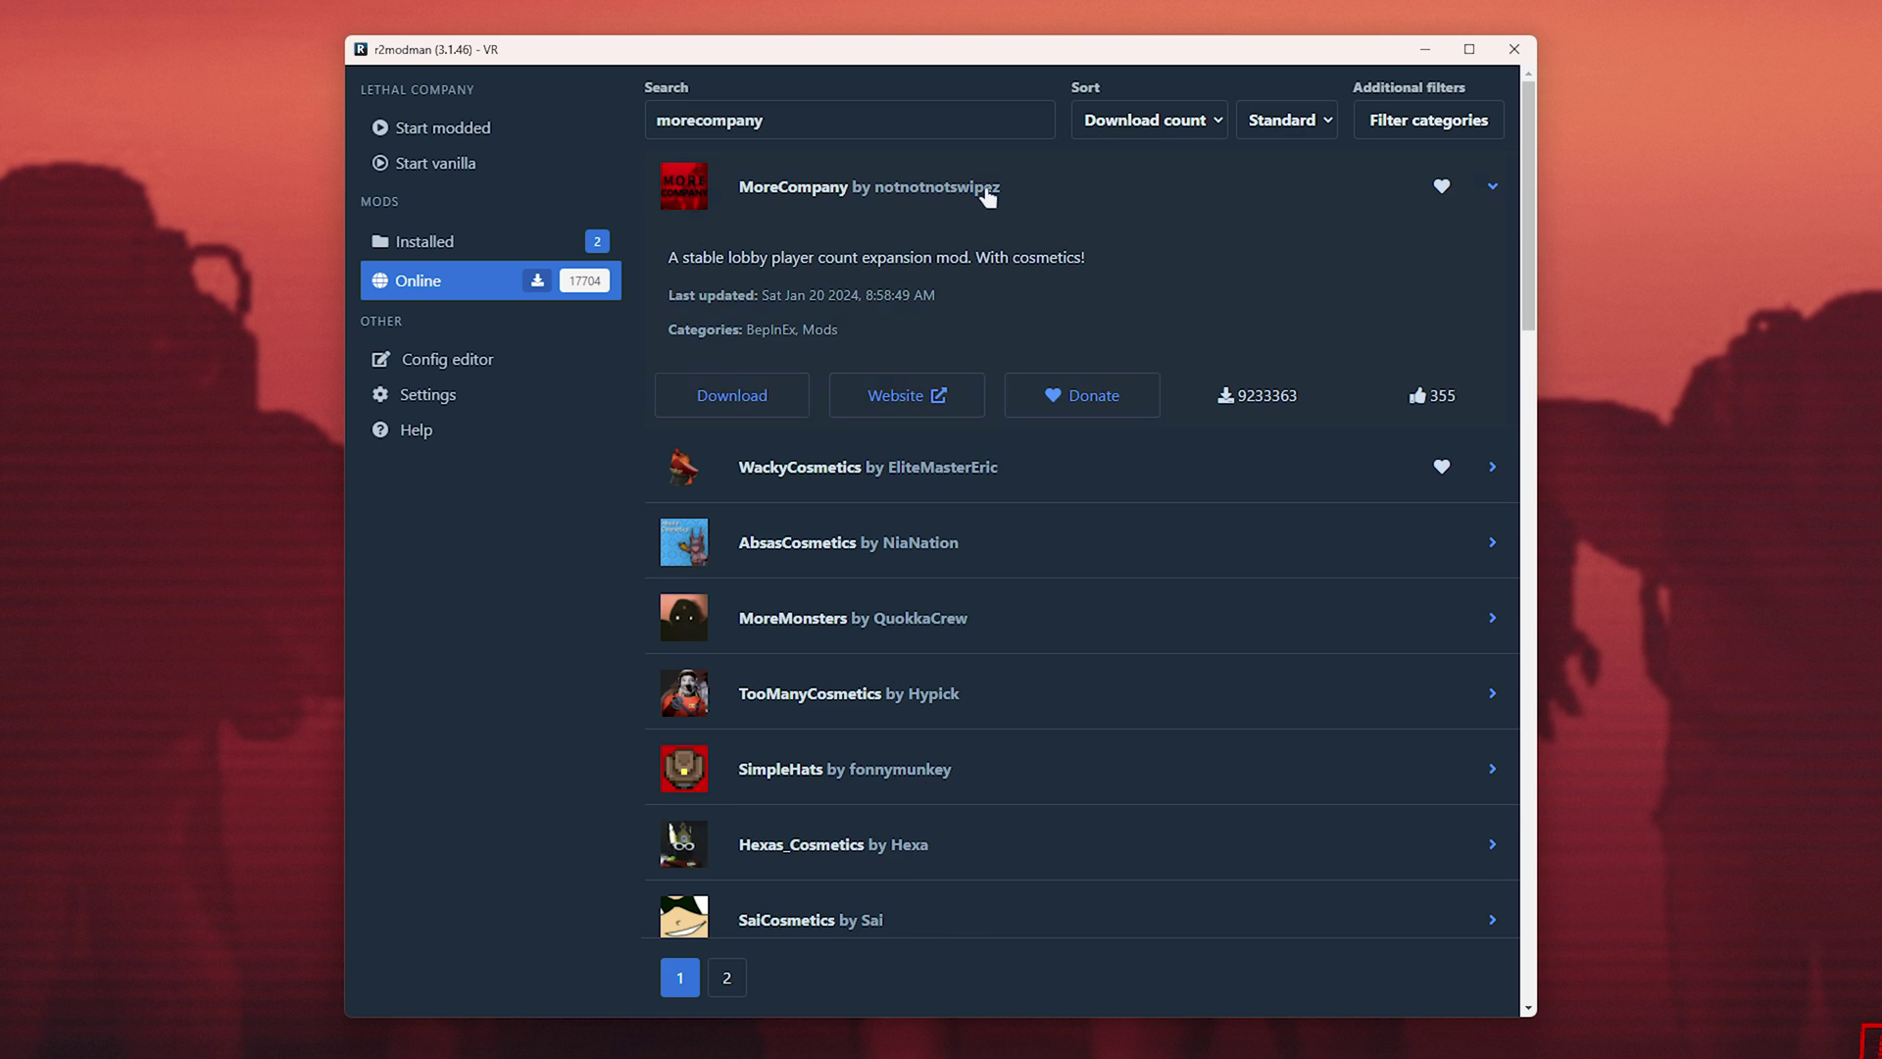
{"action": "left_click", "coordinate": [763, 395]}
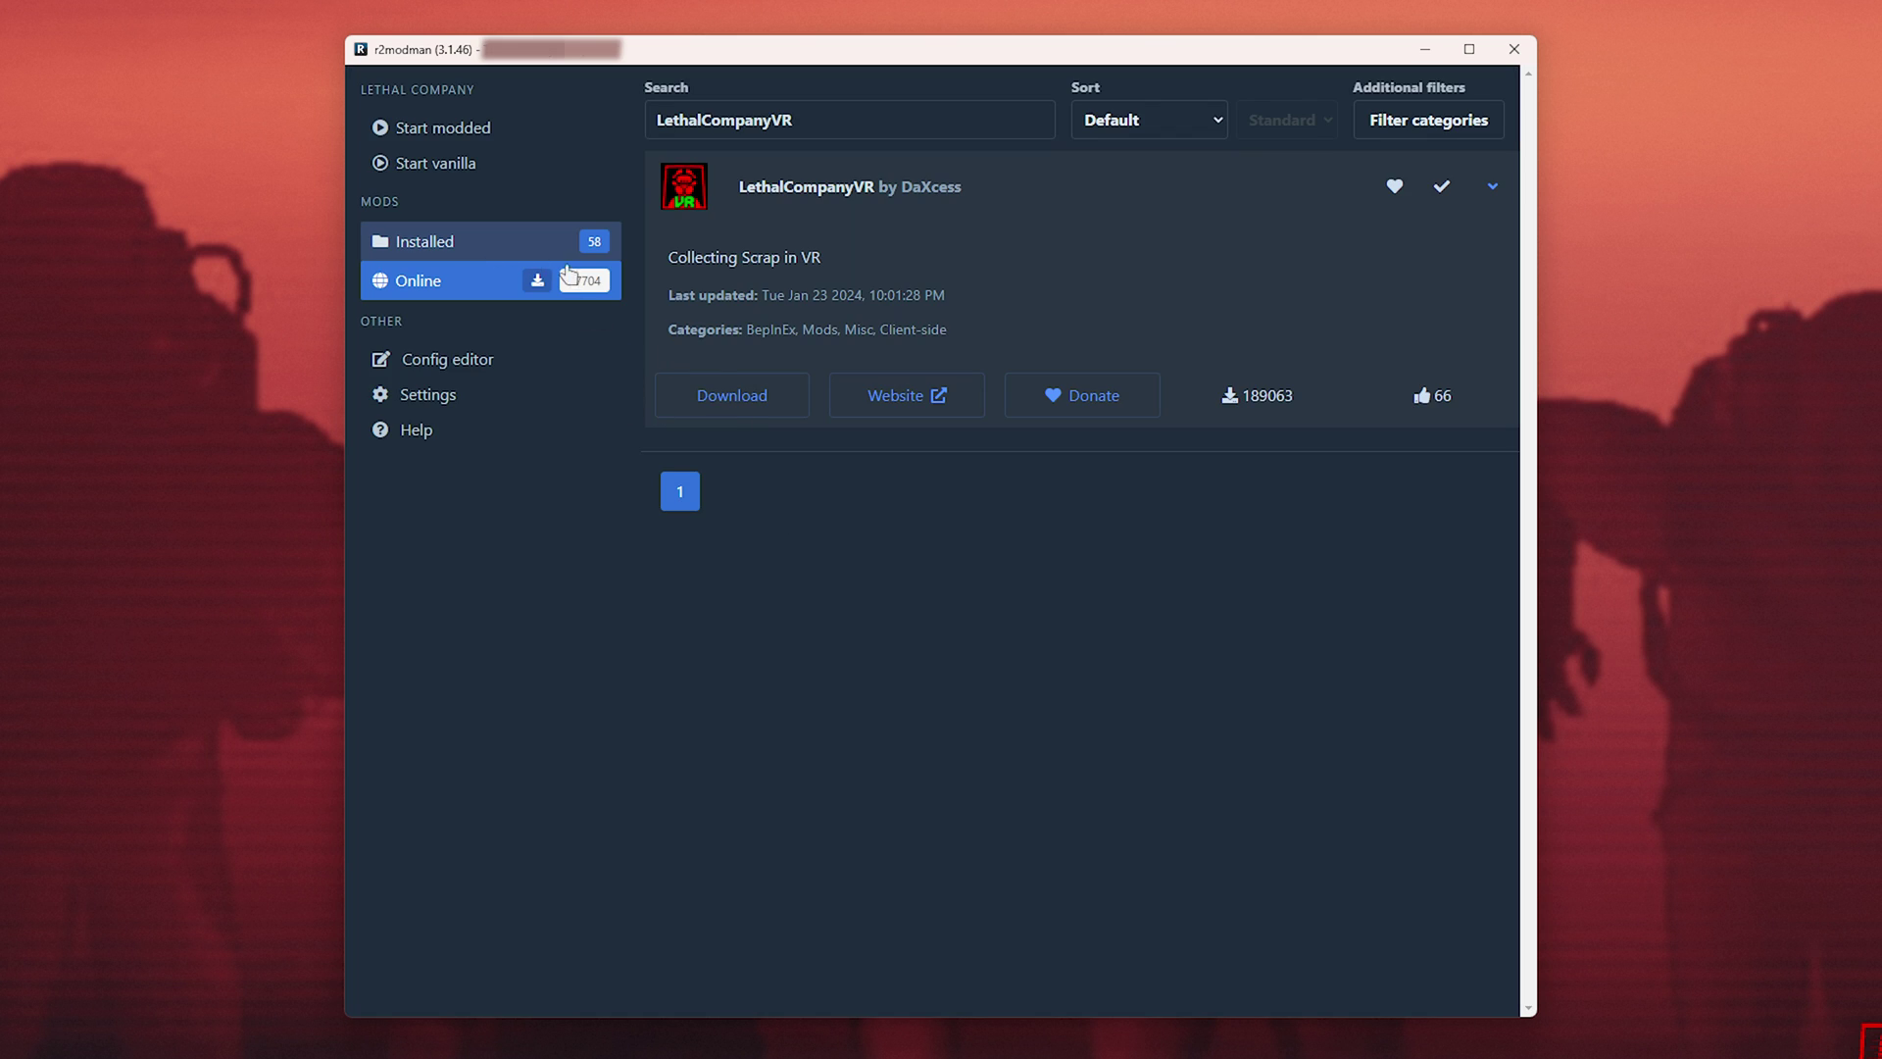
- Check the Installed mods list, then start Lethal Company modded
{"action": "left_click", "coordinate": [529, 252]}
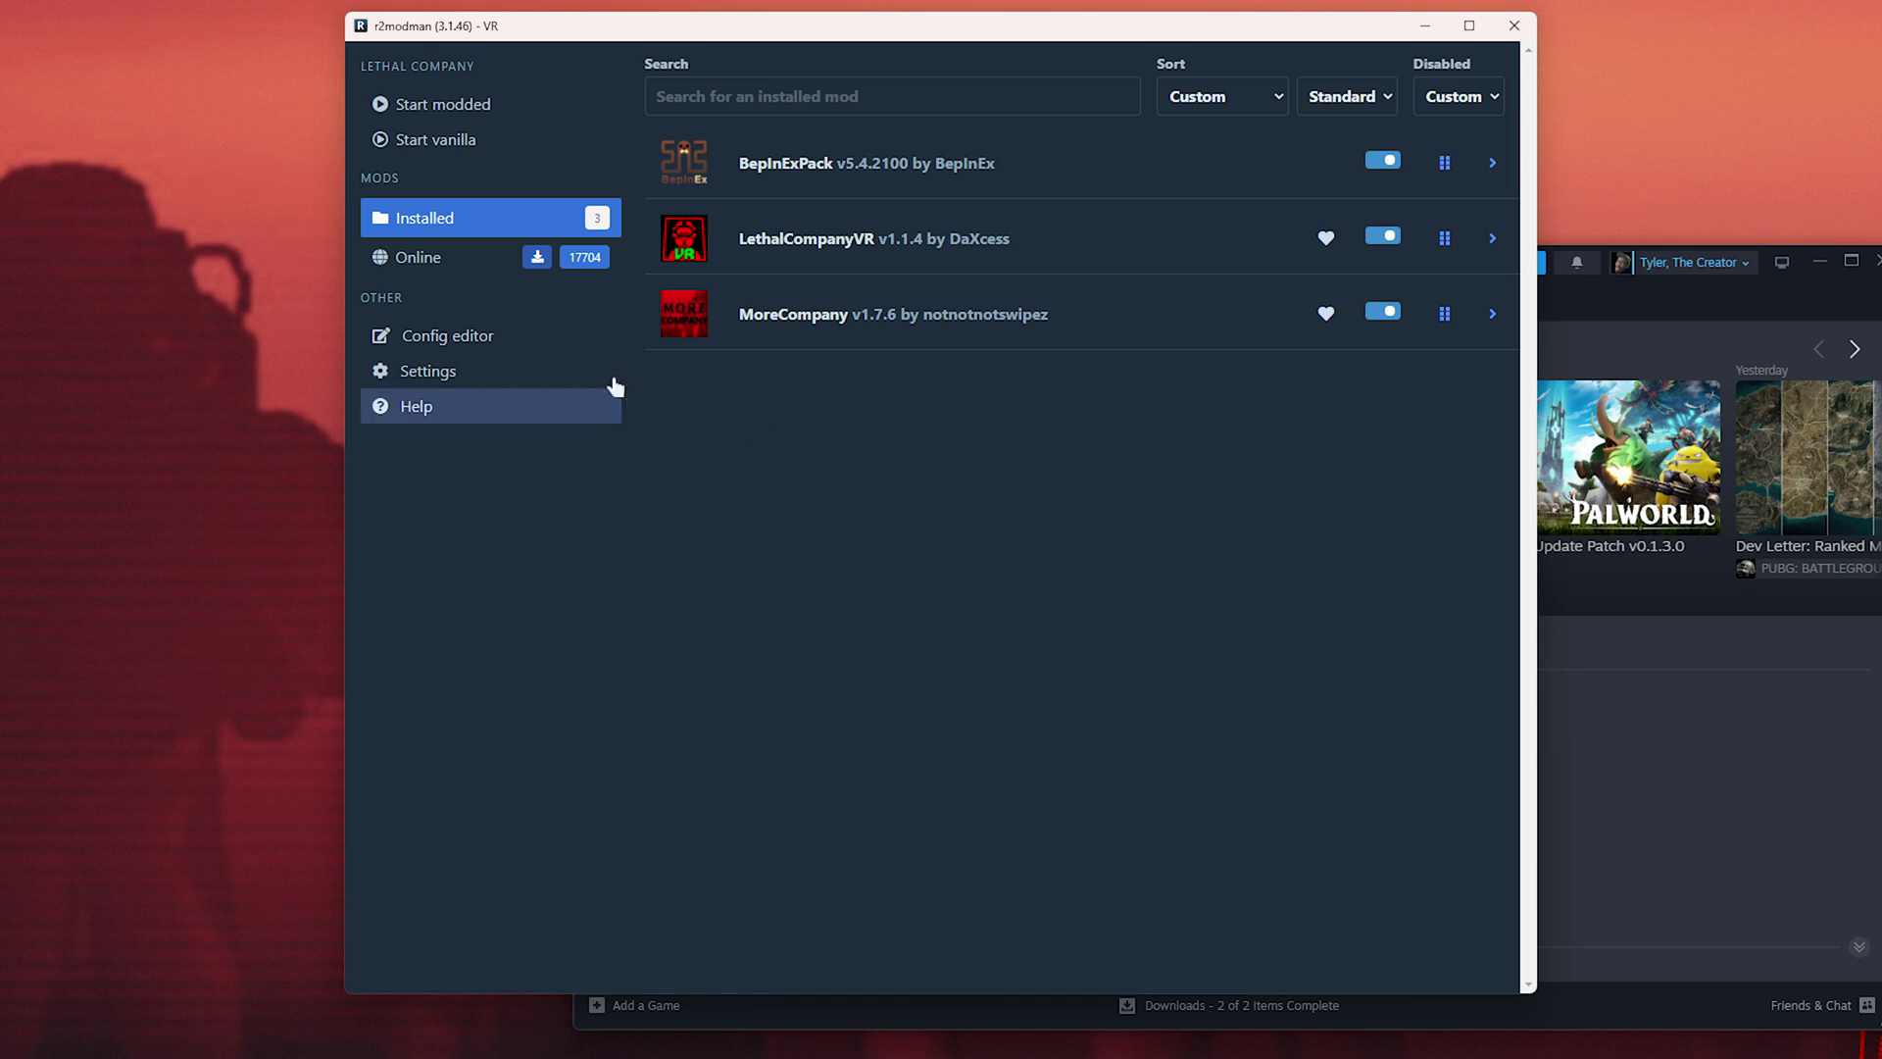
{"action": "left_click", "coordinate": [535, 115]}
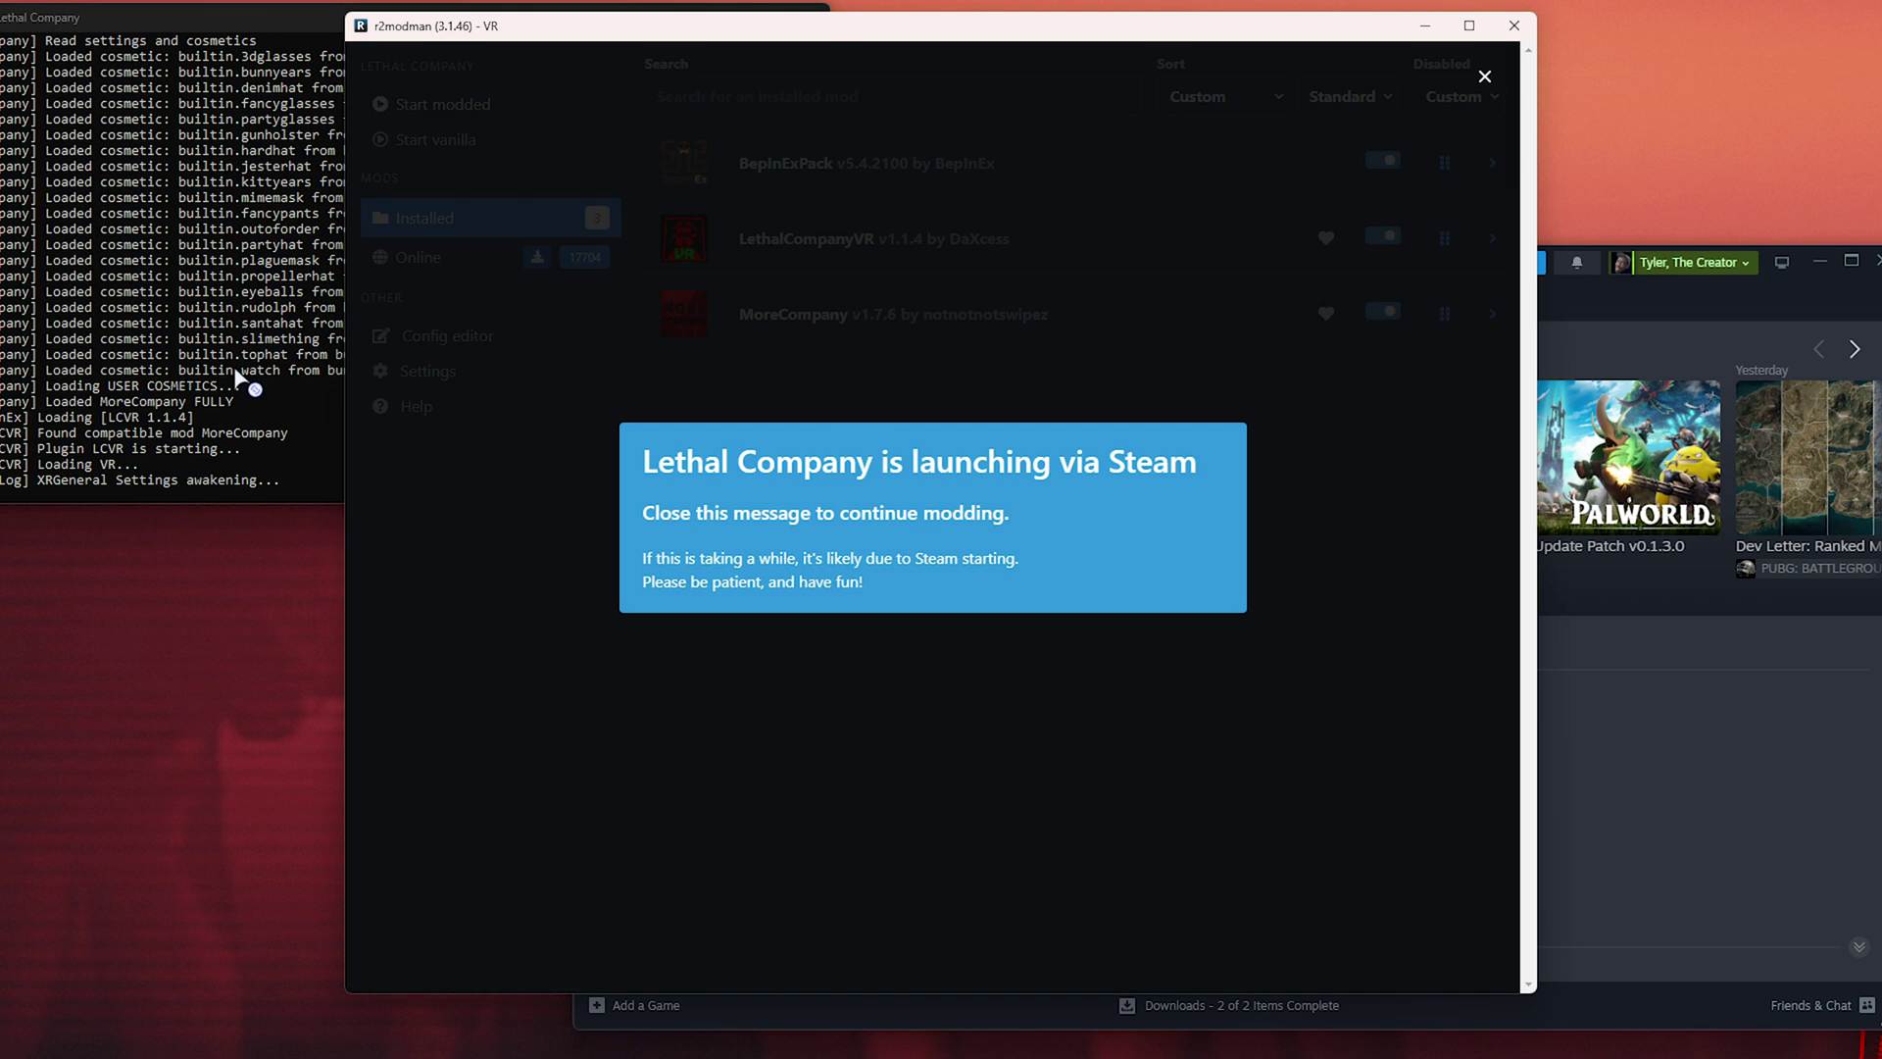
- Bring the game console forward while Lethal Company loads into the VR main menu
{"action": "left_click", "coordinate": [236, 372]}
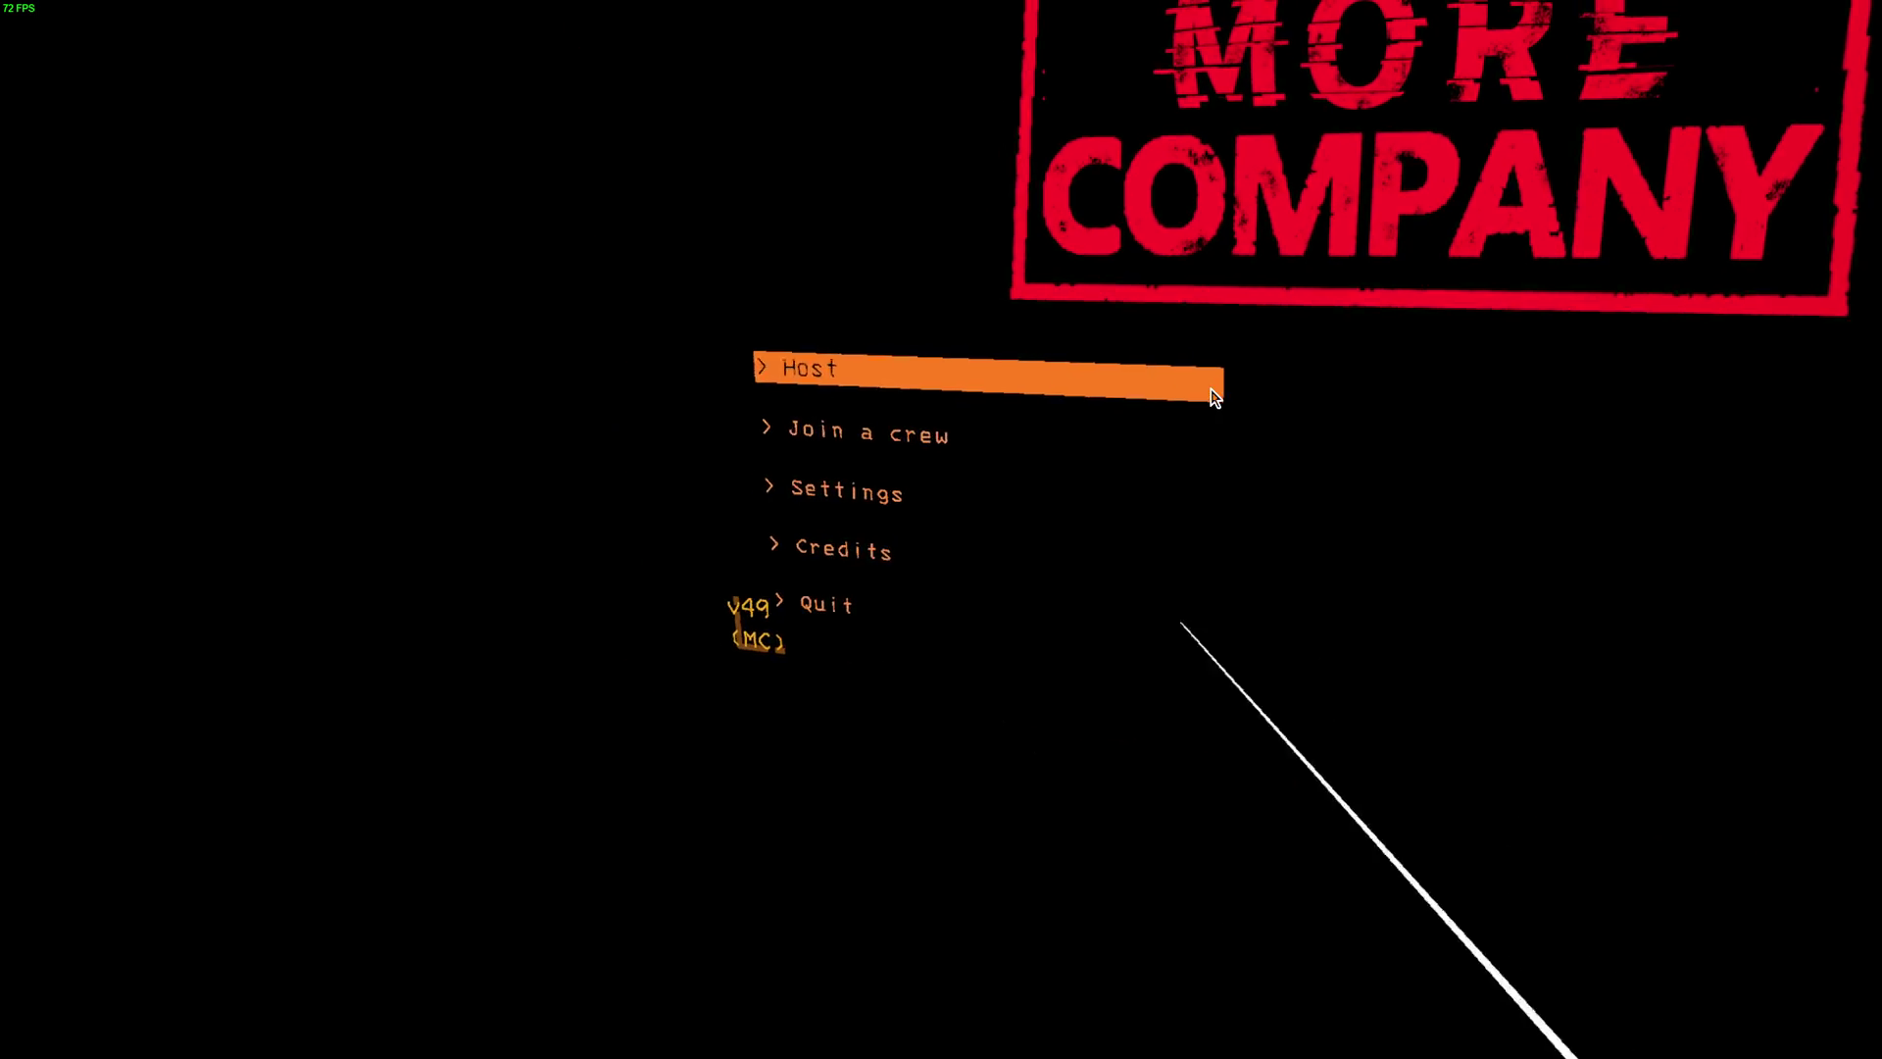
- Choose Host on the main menu to begin setting up a new crew
{"action": "left_click", "coordinate": [1211, 392]}
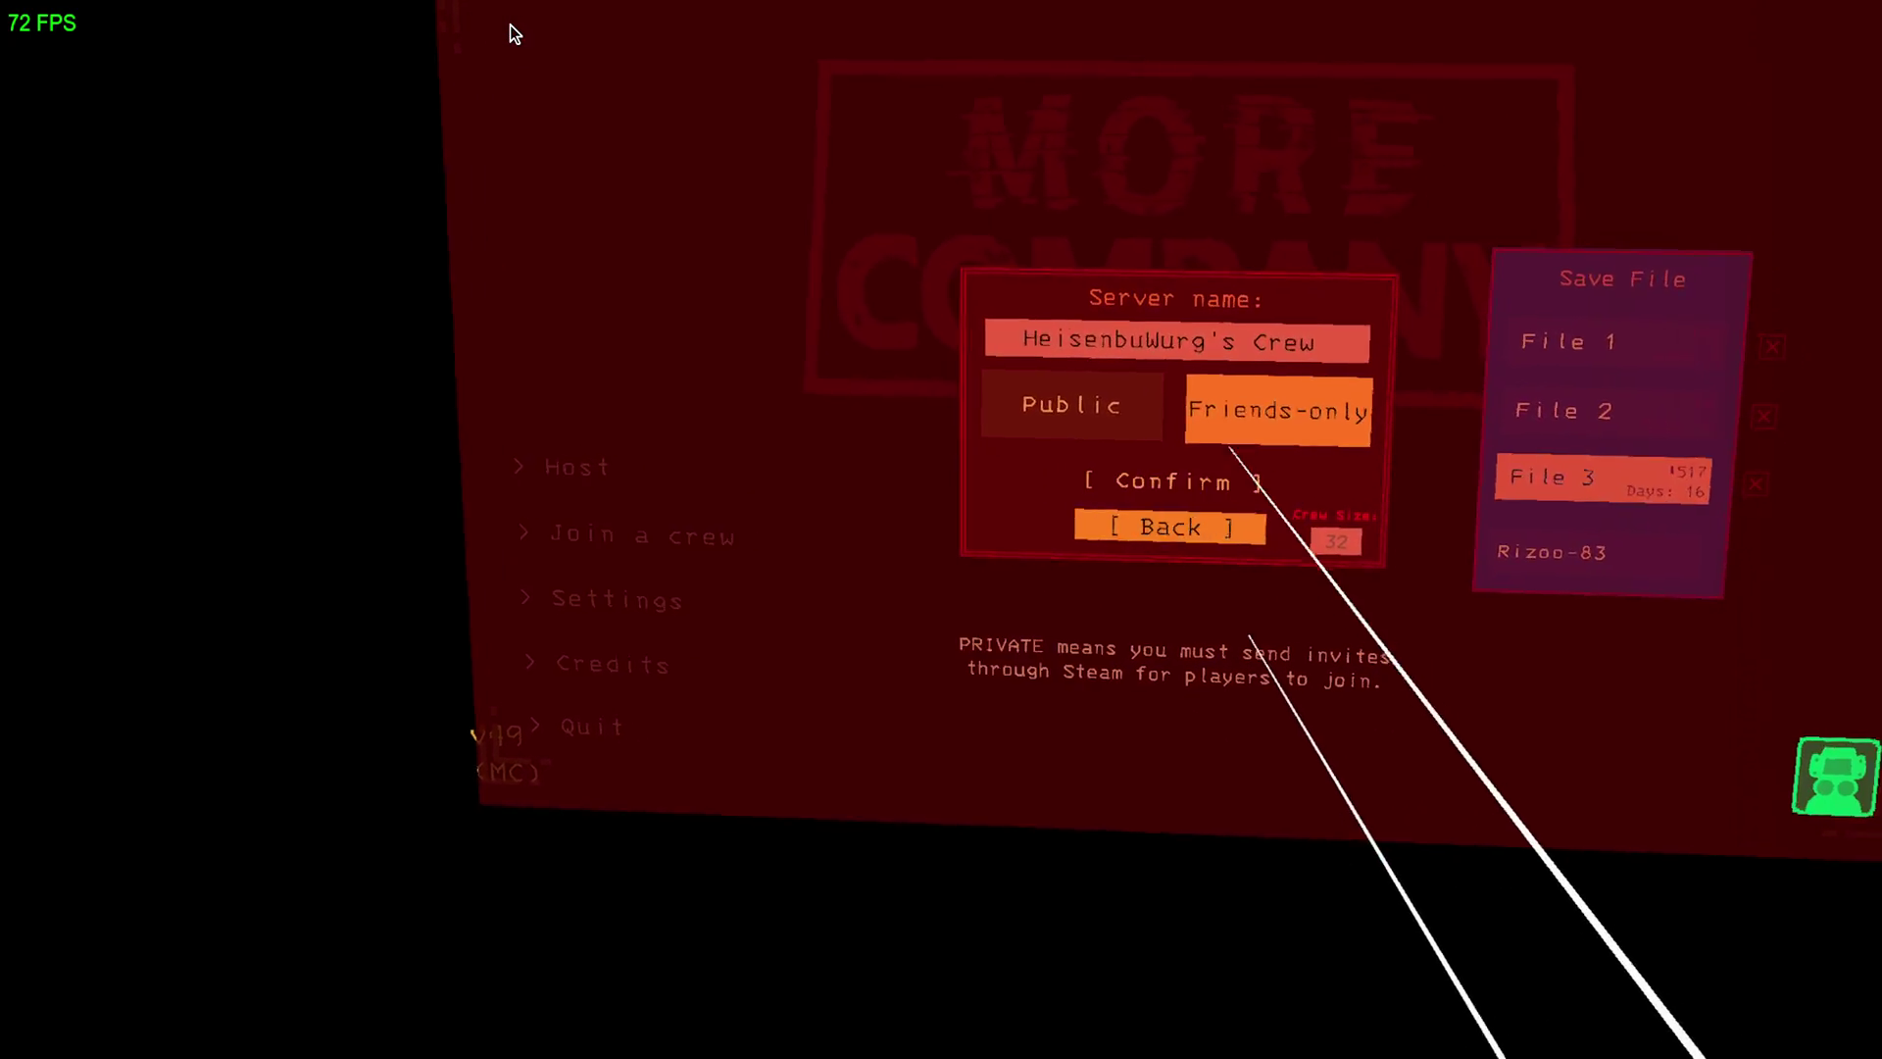